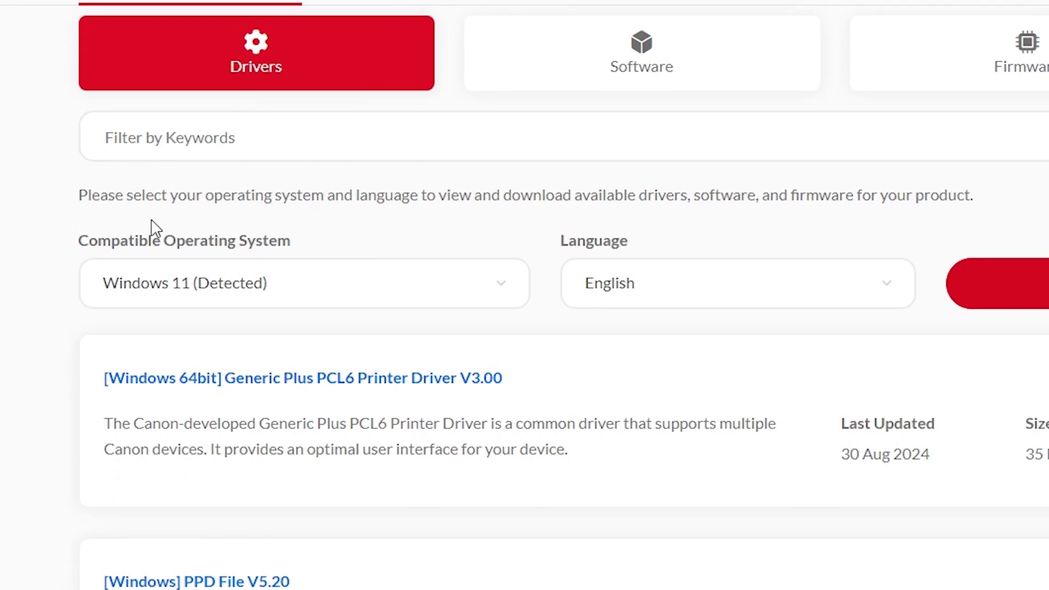
Step: Filter the Canon driver downloads for the detected Windows 11 operating system in English and run the search
left_click_drag(159, 246, 296, 245)
scroll(296, 245, "down", 3)
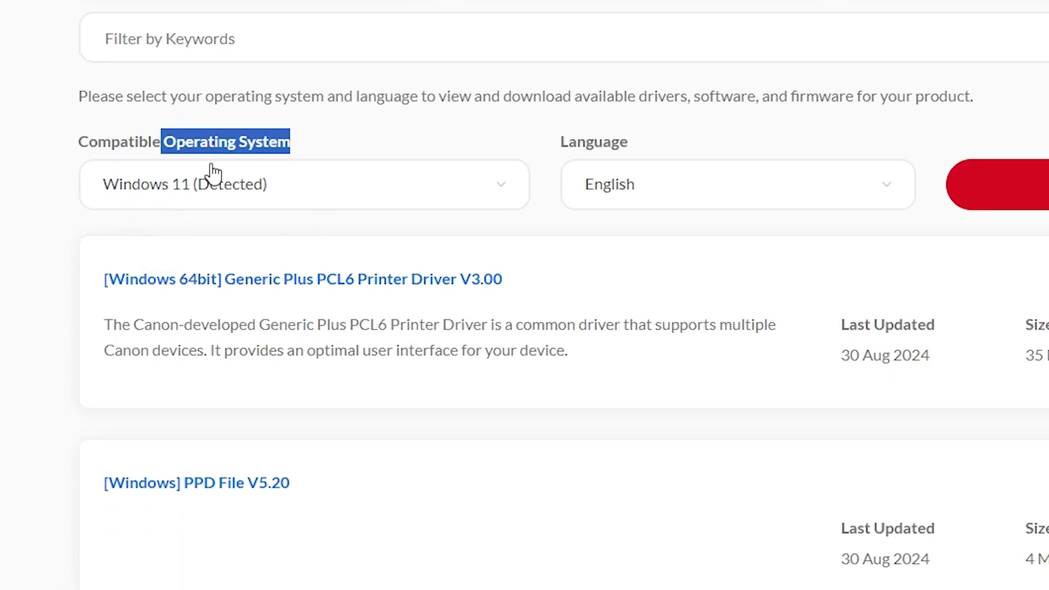
left_click(328, 184)
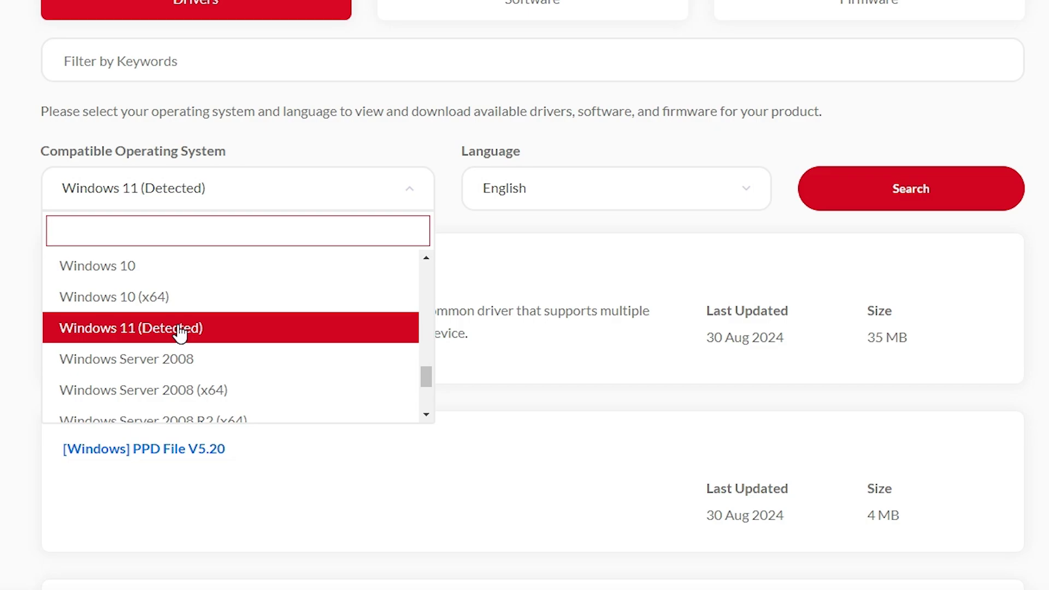
left_click(180, 328)
left_click(880, 188)
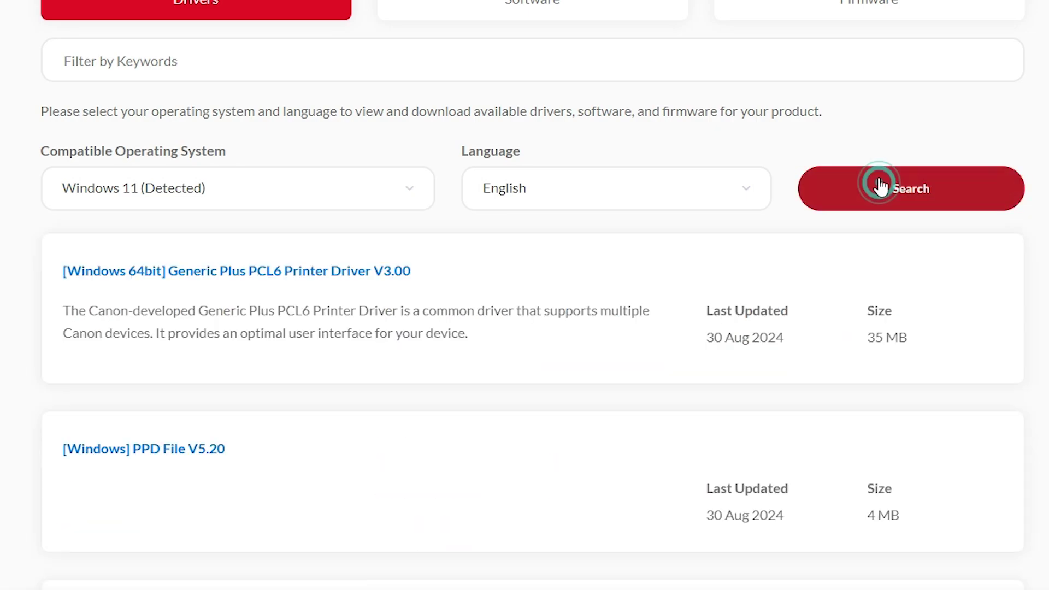
Step: Look through the driver list and open the download page of [Windows 64bit] Generic Plus PCL6 Printer Driver V3.00
scroll(7, 437, "down", 12)
scroll(122, 406, "up", 7)
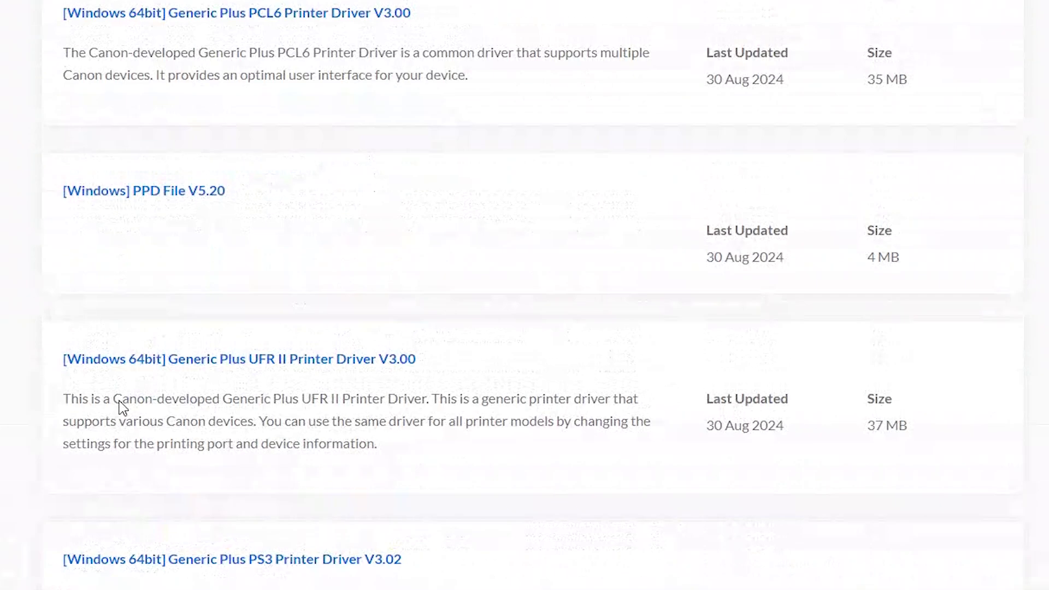
scroll(122, 407, "up", 3)
scroll(230, 352, "down", 5)
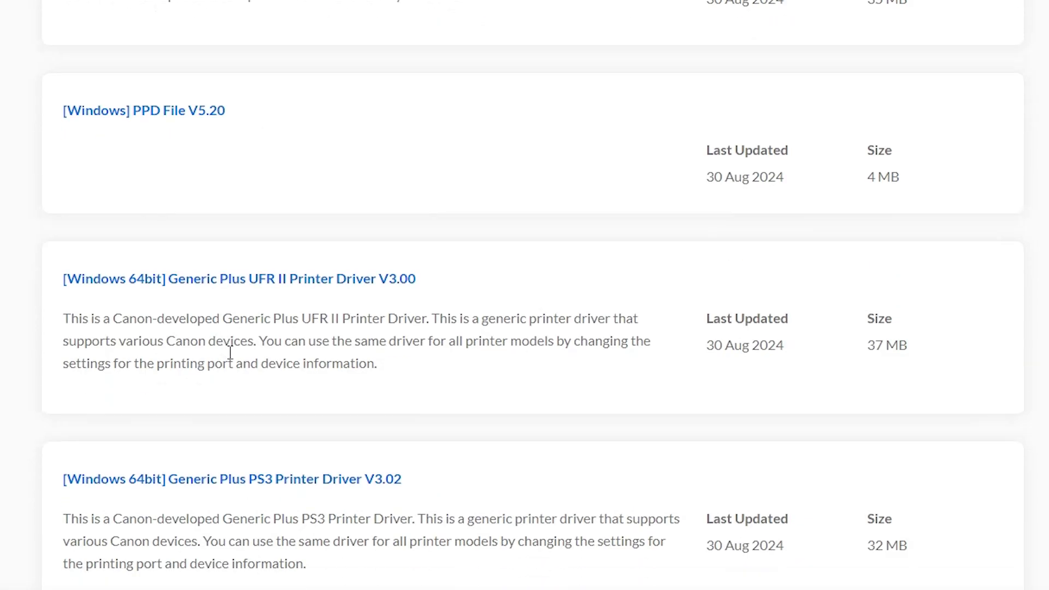
scroll(283, 57, "up", 5)
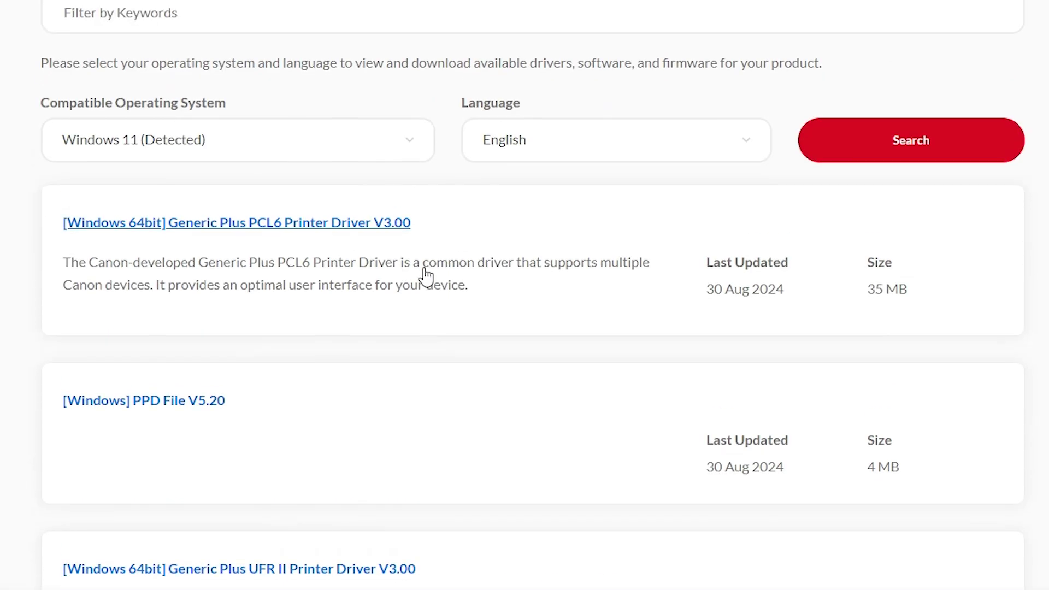
scroll(426, 276, "up", 1)
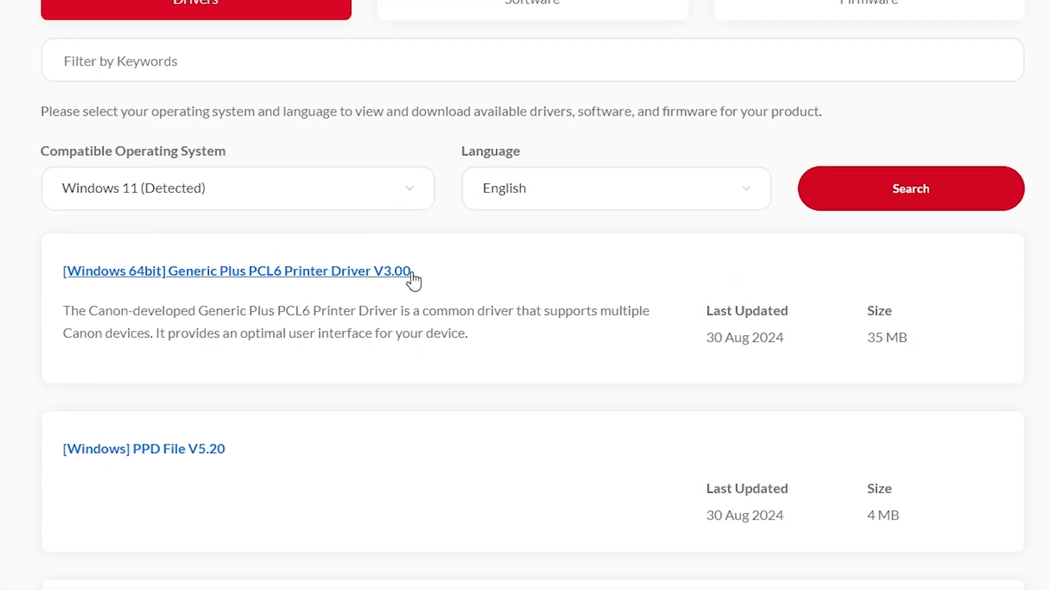
left_click(308, 272)
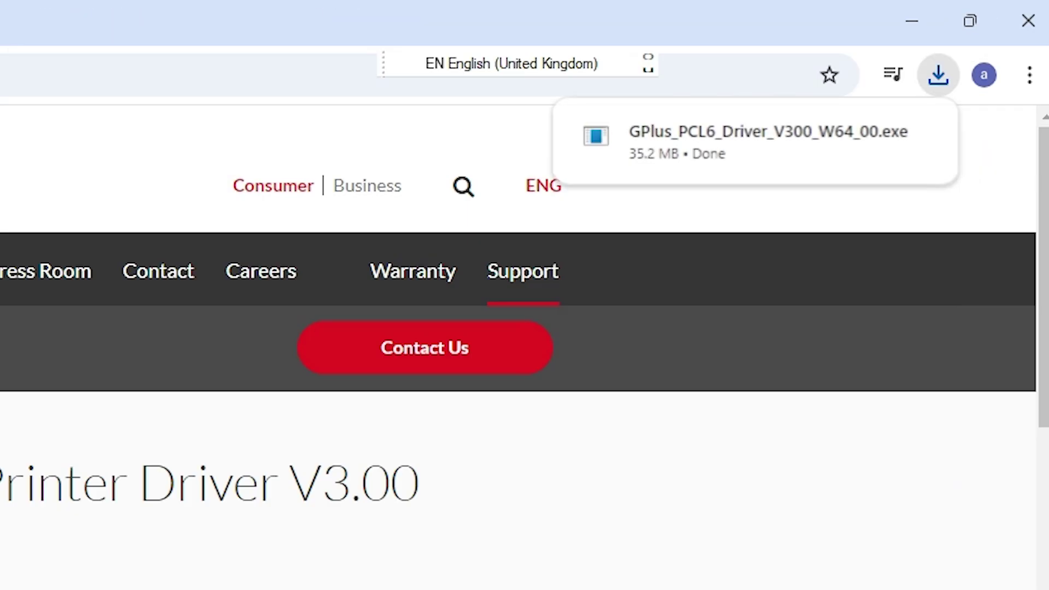
Step: Show the newly downloaded GPlus_PCL6_Driver_V300_W64_00.exe in its Downloads folder and minimize the browser
left_click(940, 77)
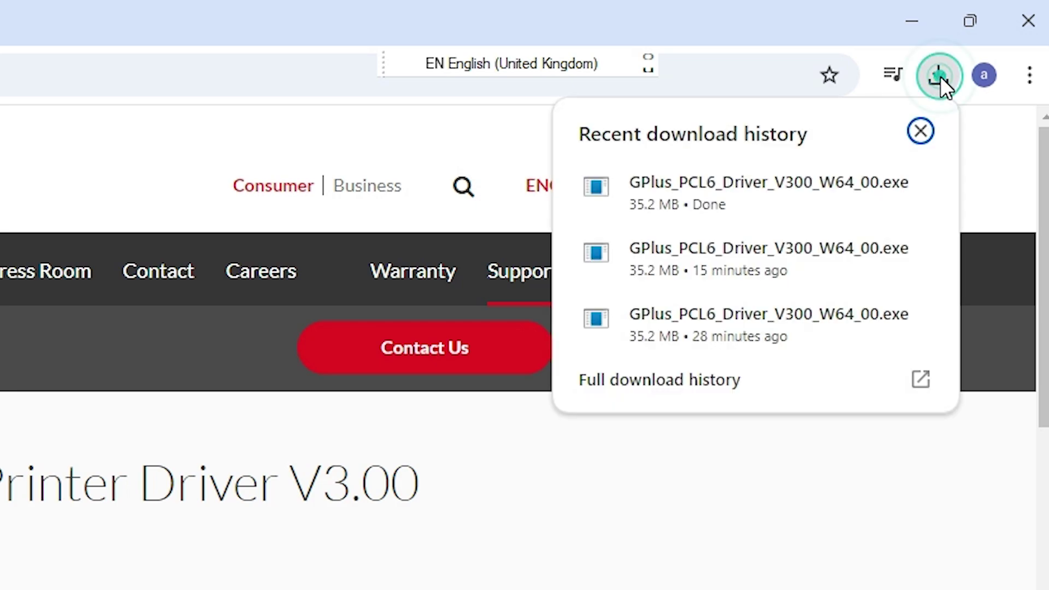
mouse_move(860, 204)
left_click(870, 185)
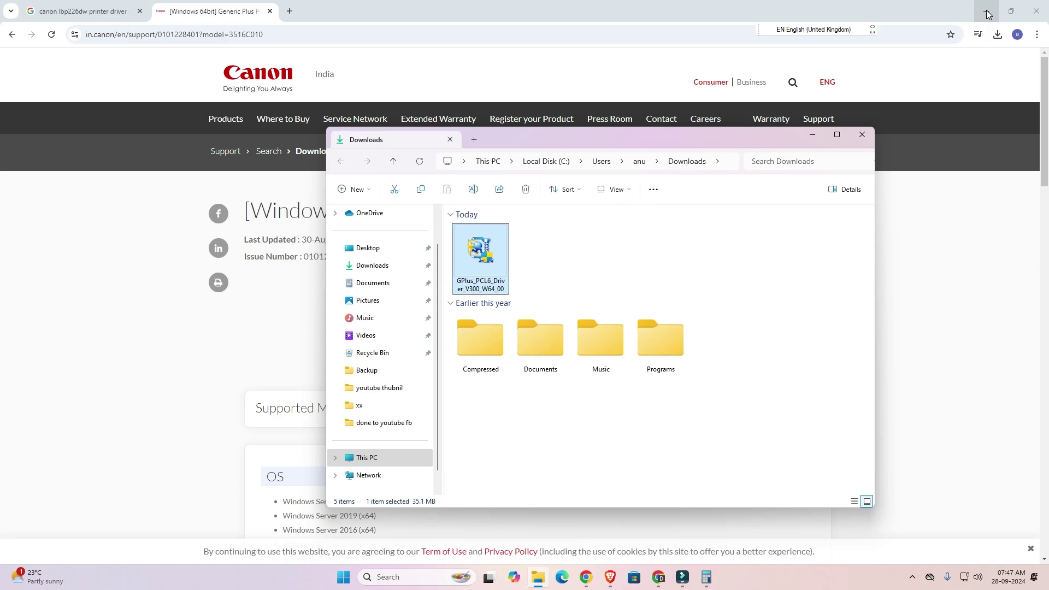
left_click(988, 14)
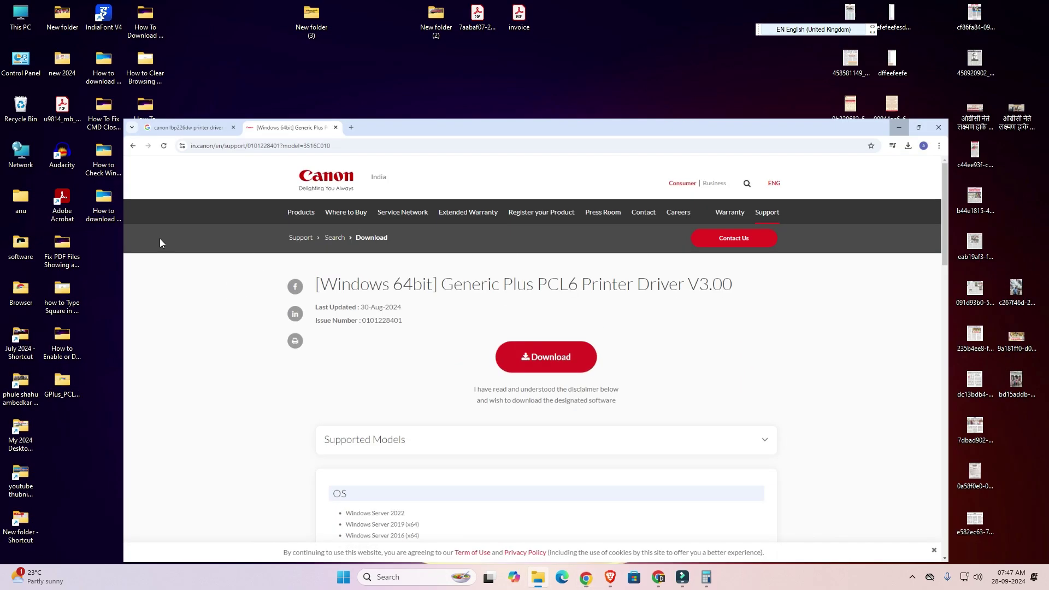
Step: Move GPlus_PCL6_Driver_V300_W64_00 from Downloads to the desktop and delete the existing GPlus_PCL folder there
left_click_drag(480, 252, 235, 353)
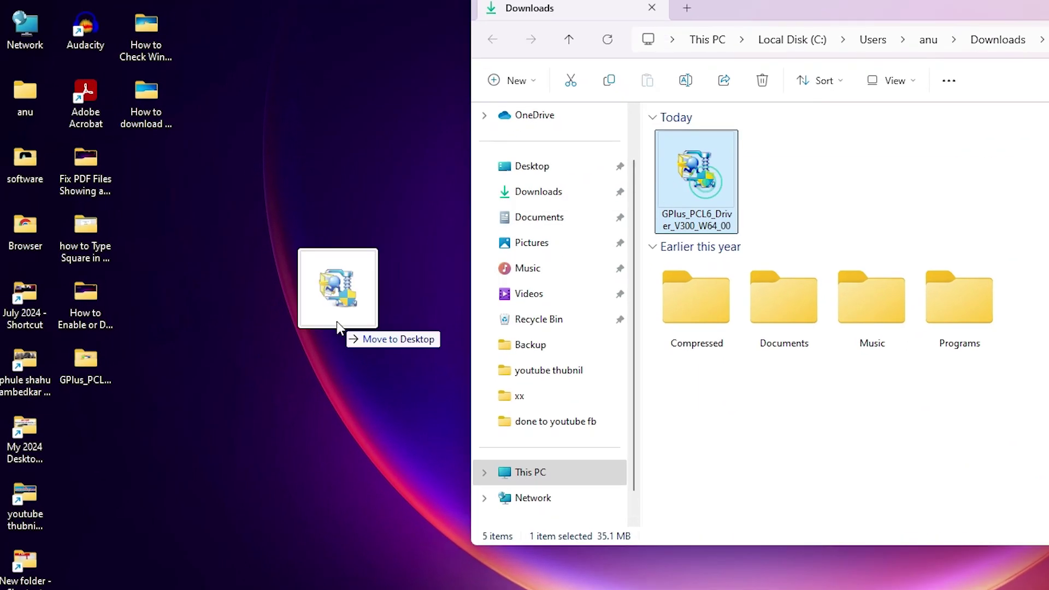
left_click_drag(337, 321, 214, 354)
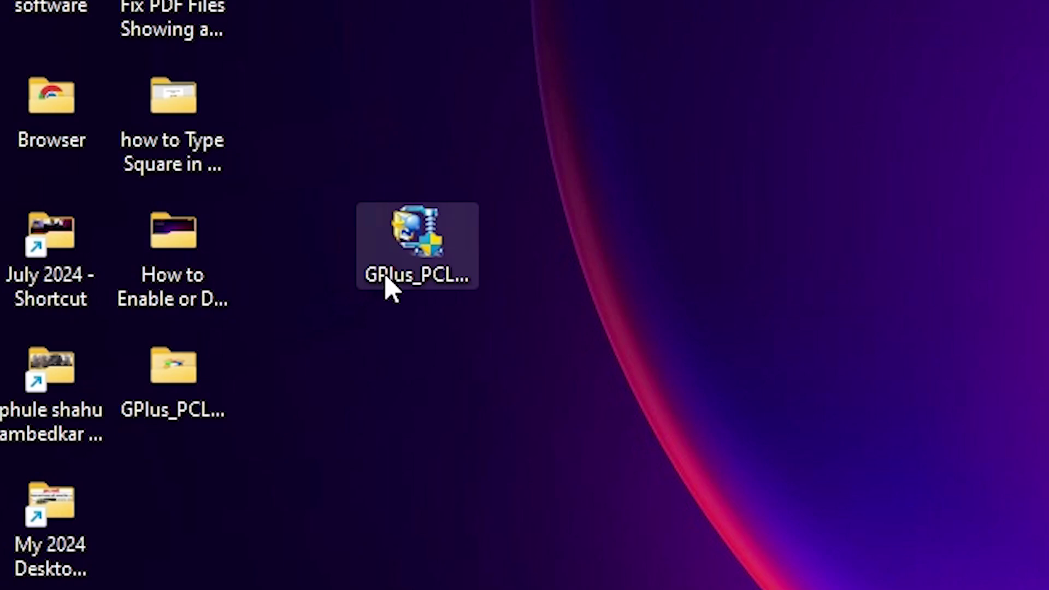
left_click_drag(191, 311, 177, 356)
left_click_drag(358, 365, 360, 366)
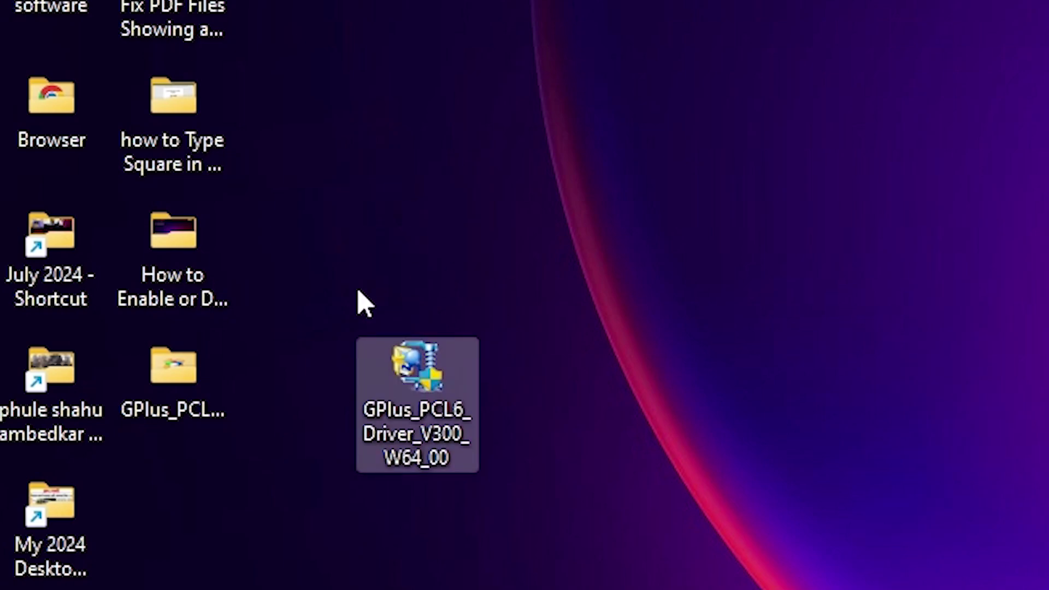
left_click_drag(284, 358, 179, 418)
key("Delete")
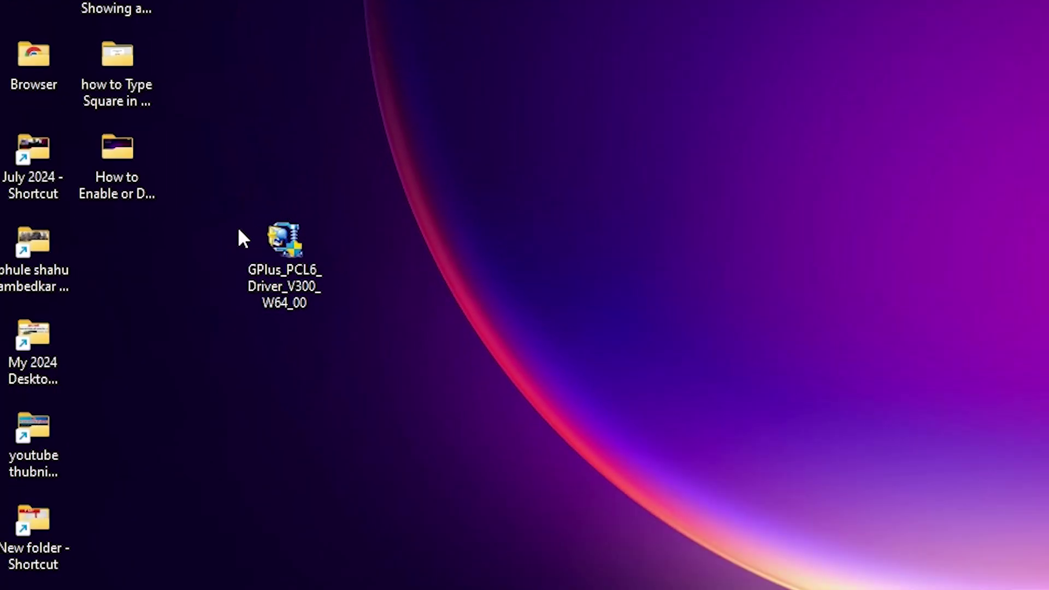
Step: Extract the GPlus_PCL6_Driver_V300_W64_00 archive with WinRAR into a desktop folder of the same name, keeping the default options
right_click(290, 252)
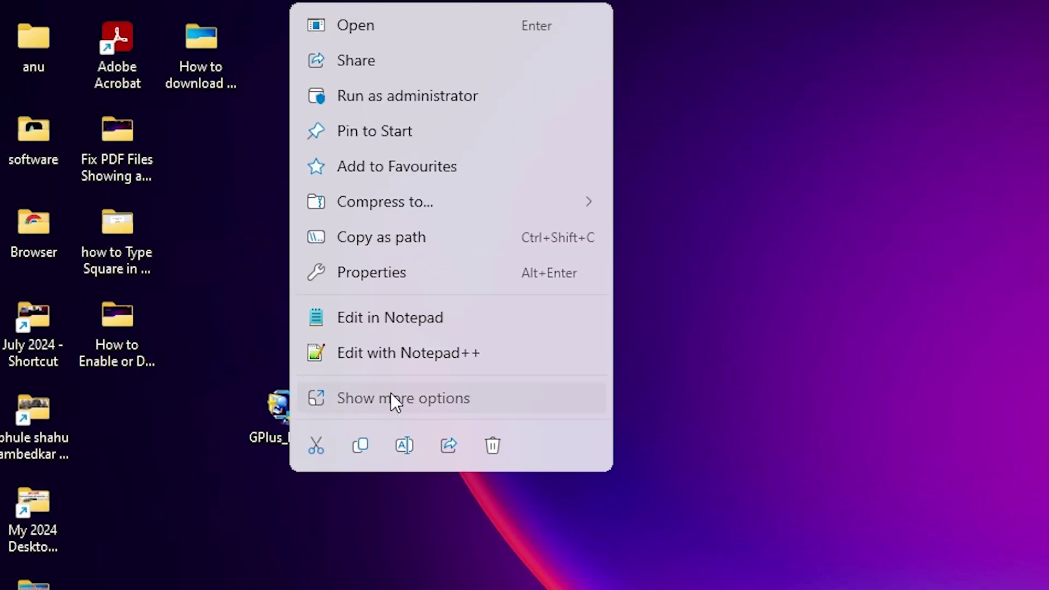
left_click(391, 395)
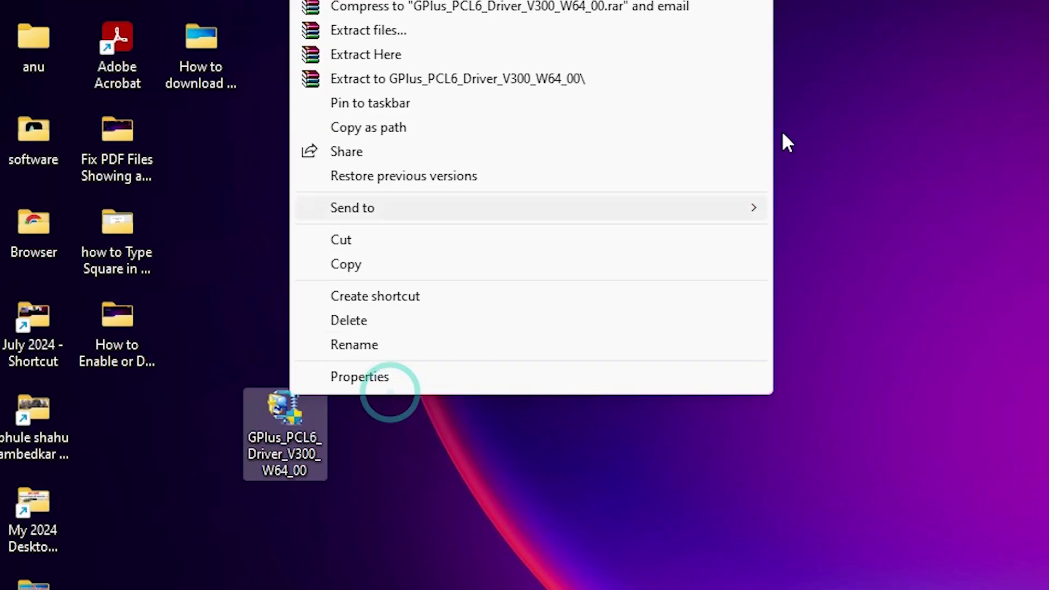
left_click(358, 142)
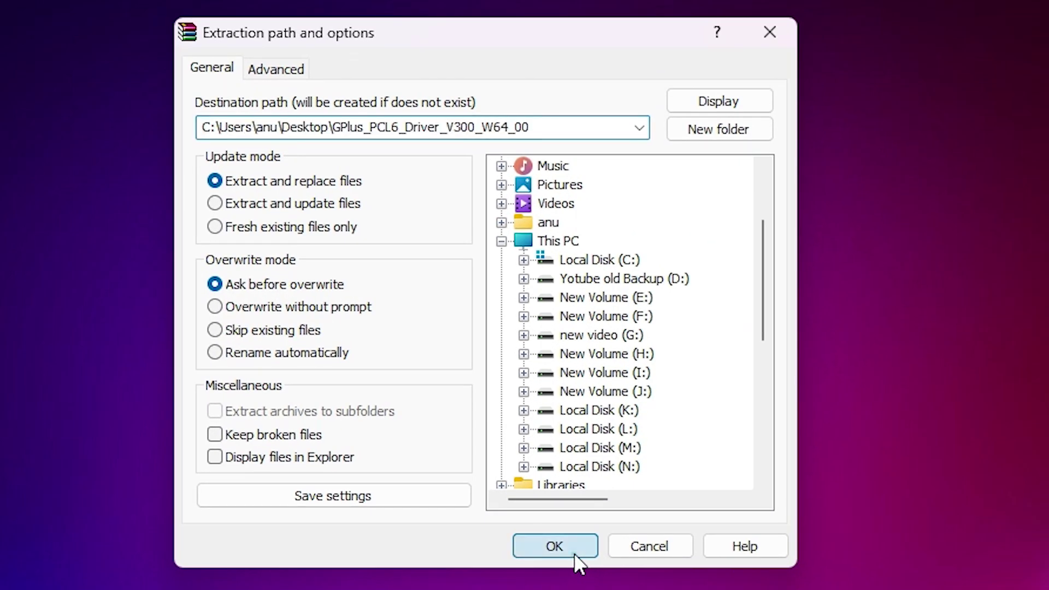
left_click(573, 553)
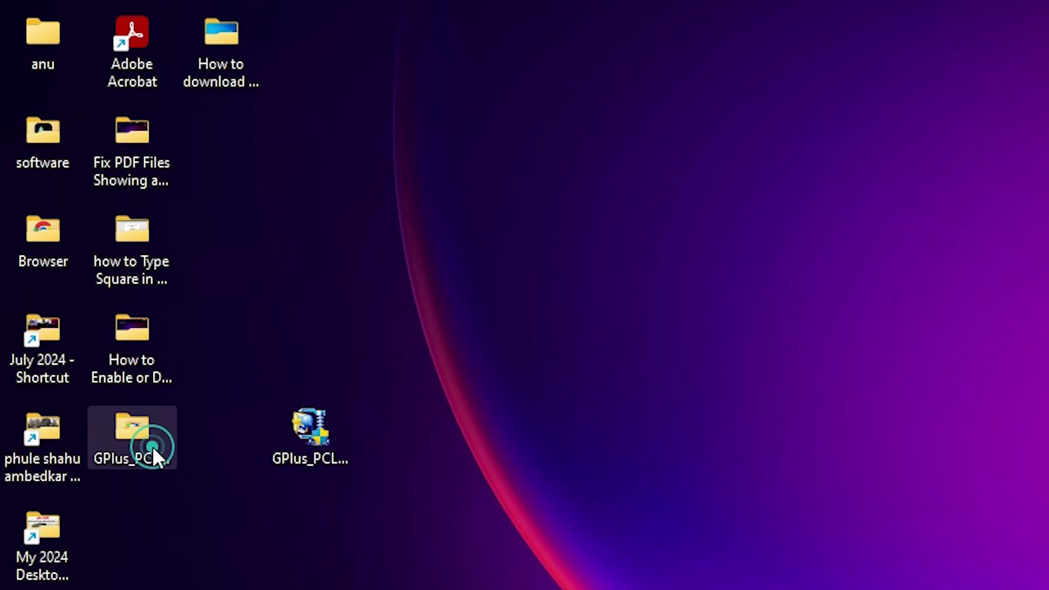
Step: View the contents of the extracted driver folder on the desktop and close its window
double_click(152, 446)
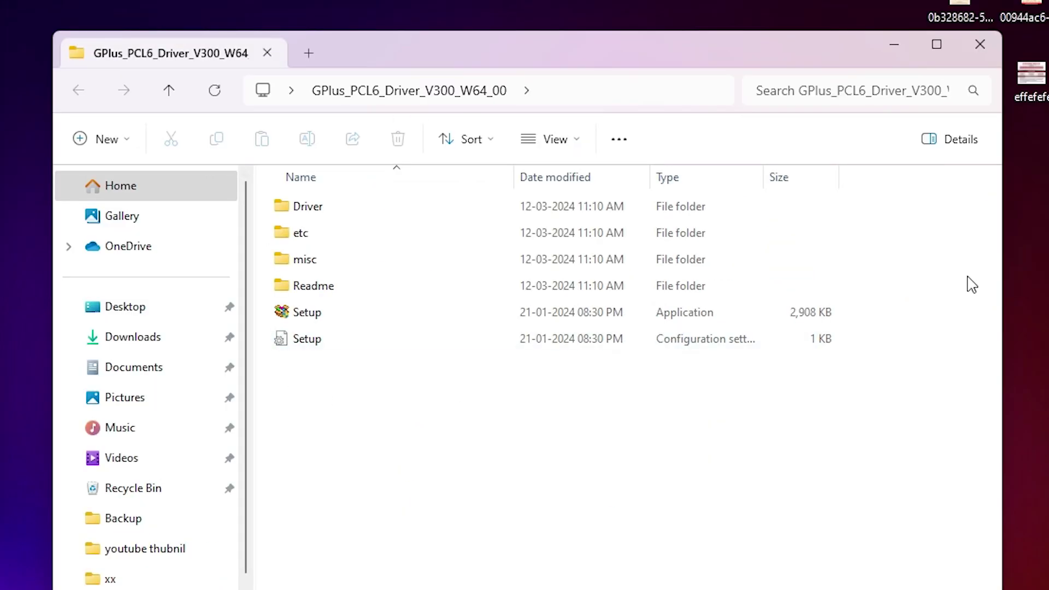
left_click(979, 43)
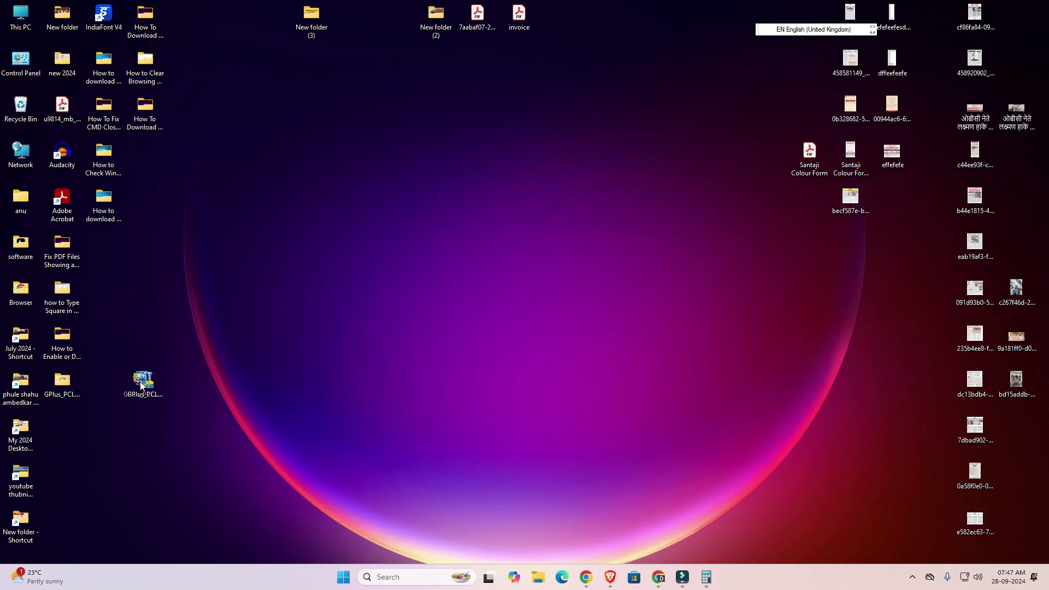
left_click_drag(141, 386, 142, 383)
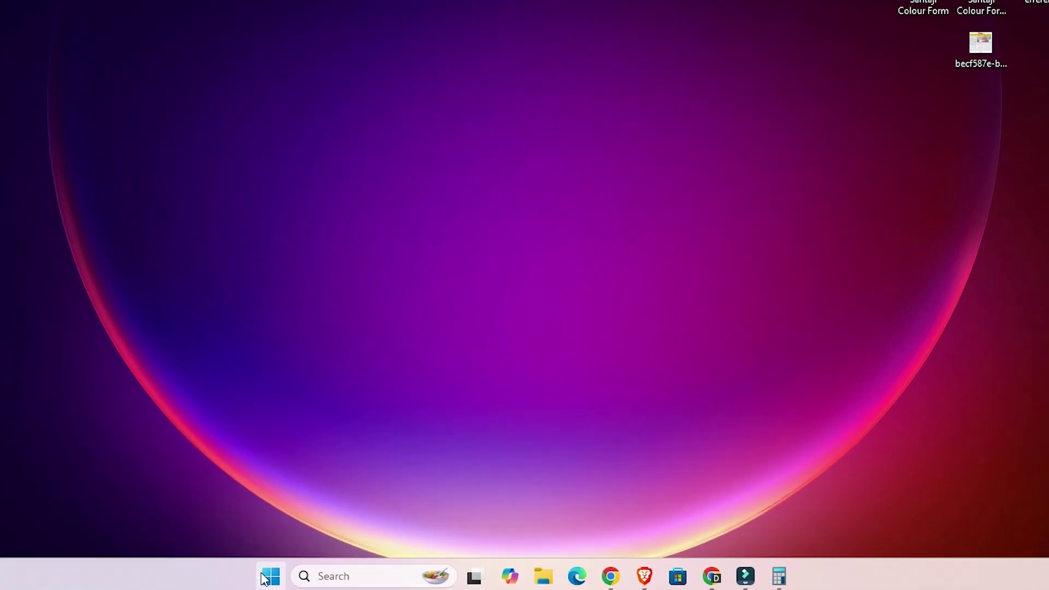
Step: Search Windows for "PR" and open the Printers & scanners settings
left_click(270, 576)
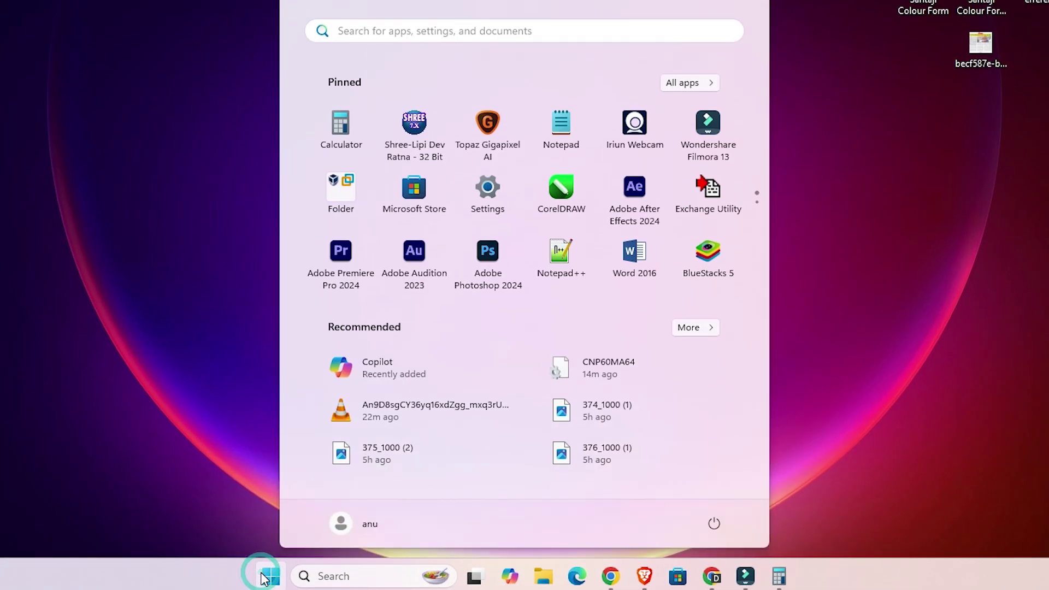
left_click(269, 576)
left_click(270, 575)
type("PR")
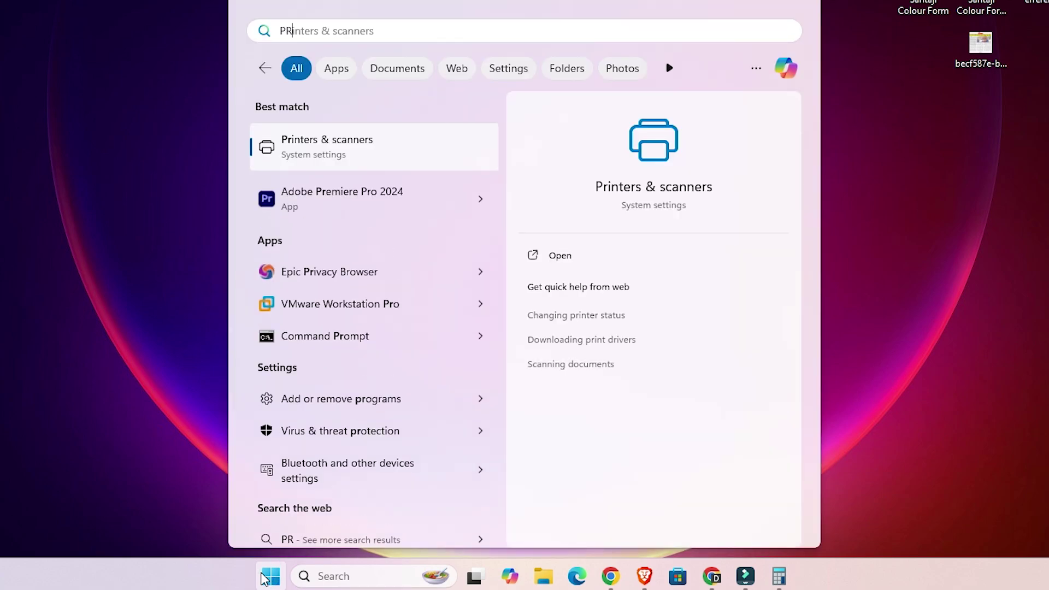
left_click(411, 137)
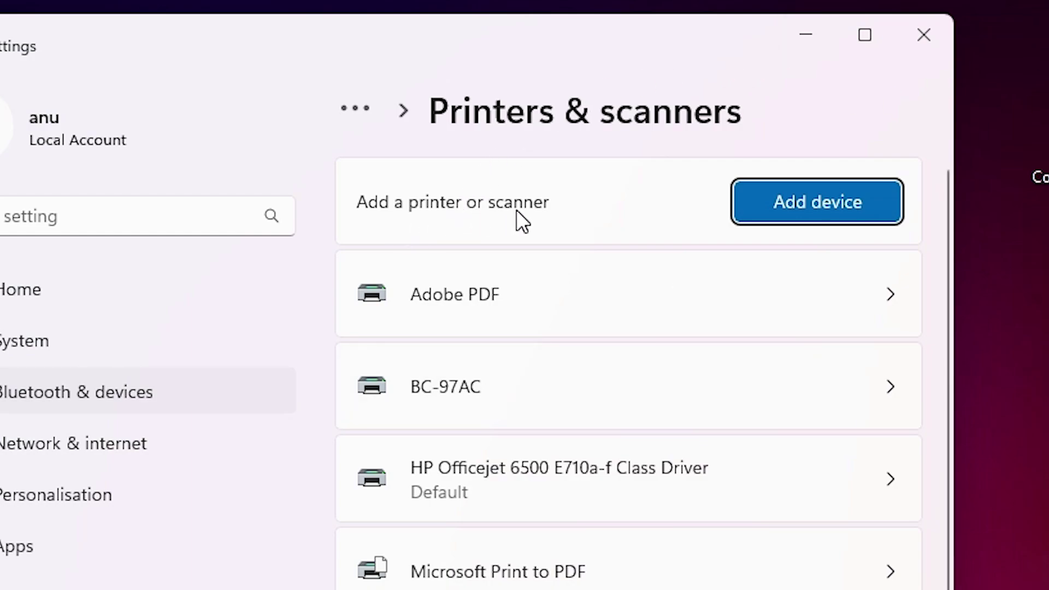
Step: Start adding a printer manually, choosing a local printer or network printer with manual settings
left_click(800, 211)
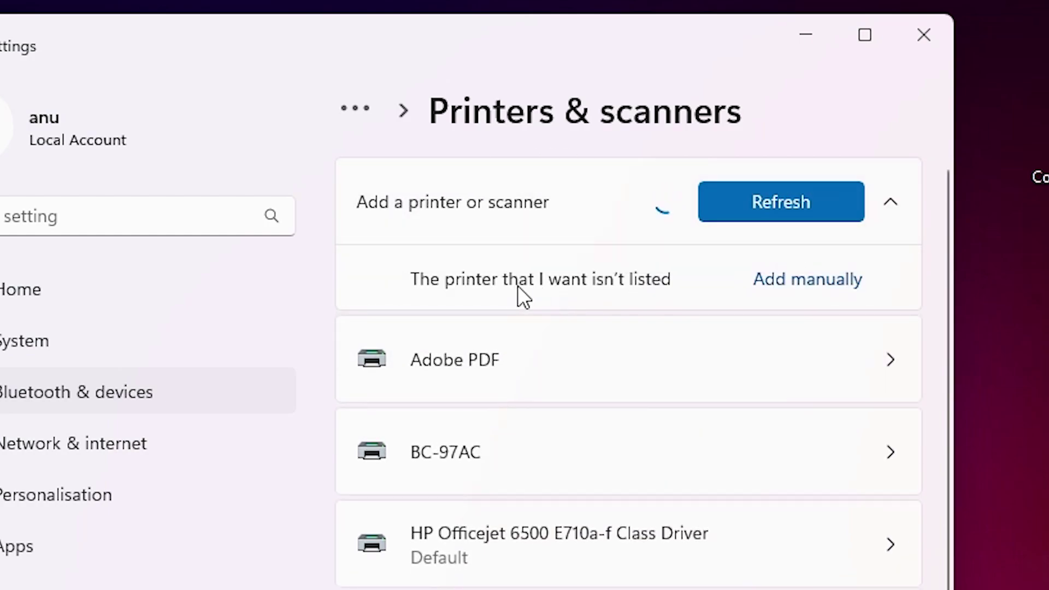
left_click(793, 278)
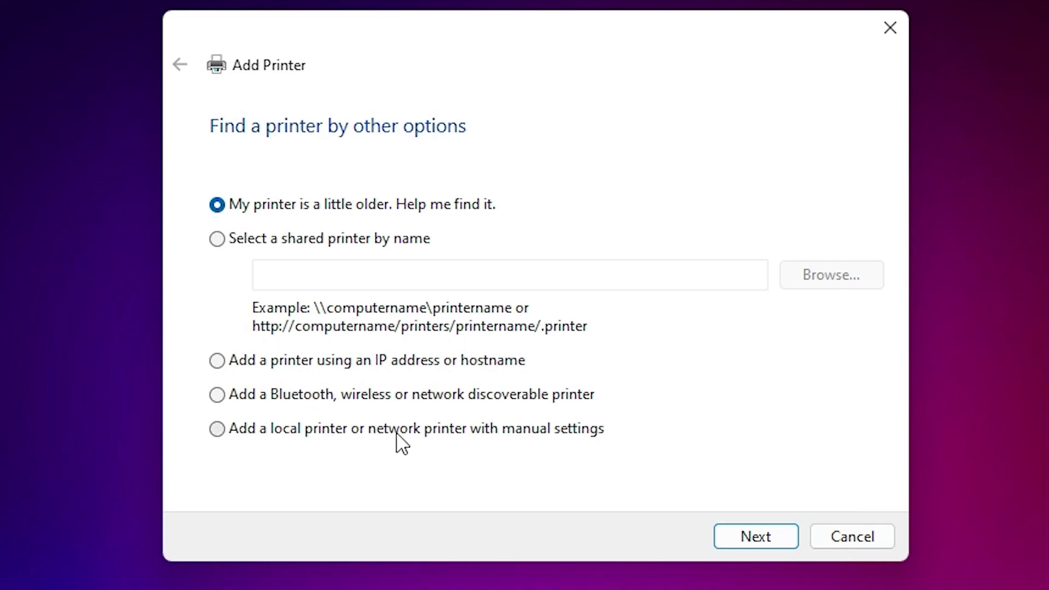
left_click(475, 437)
left_click(791, 537)
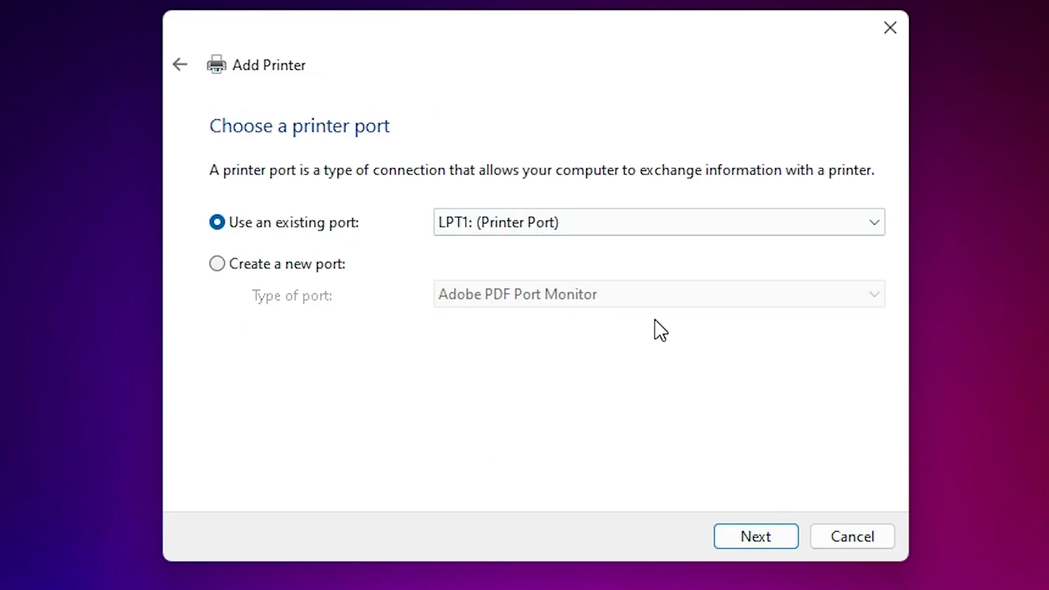
Step: Assign the existing port USB001 (Local Port) to the new printer and continue to the driver selection
left_click(561, 225)
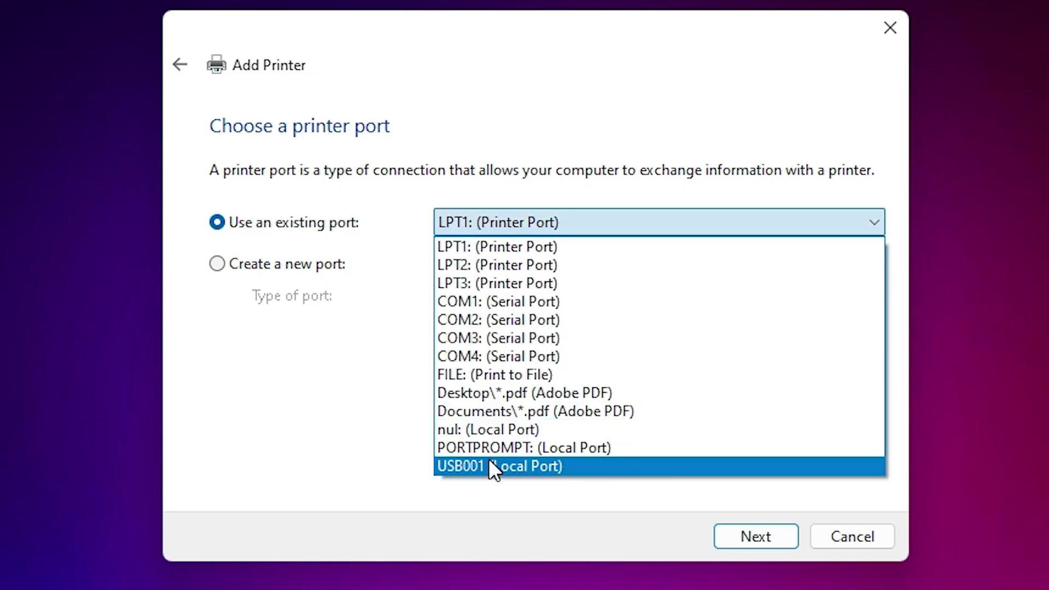
left_click(535, 467)
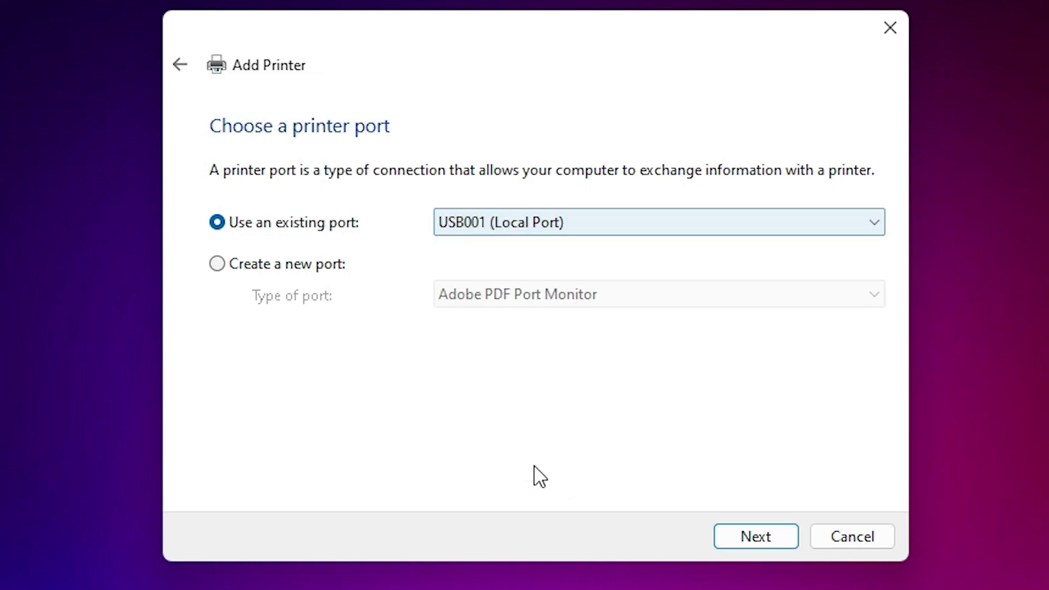
left_click(755, 528)
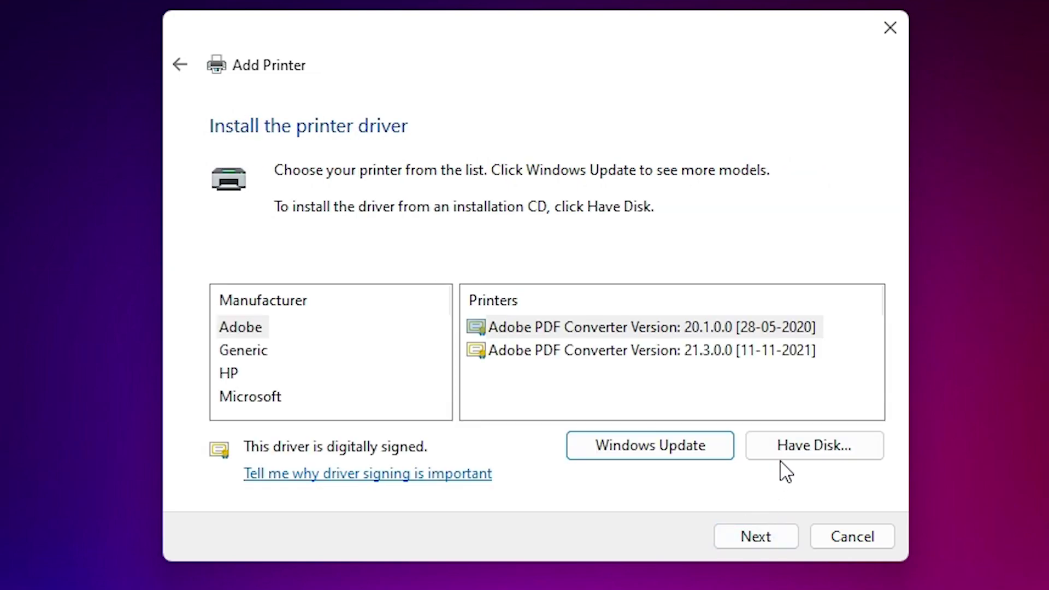
Step: Choose to install the printer driver from disk and browse to the GPlus_PCL6_Driver_V300_W64_00 folder on the desktop
left_click(782, 453)
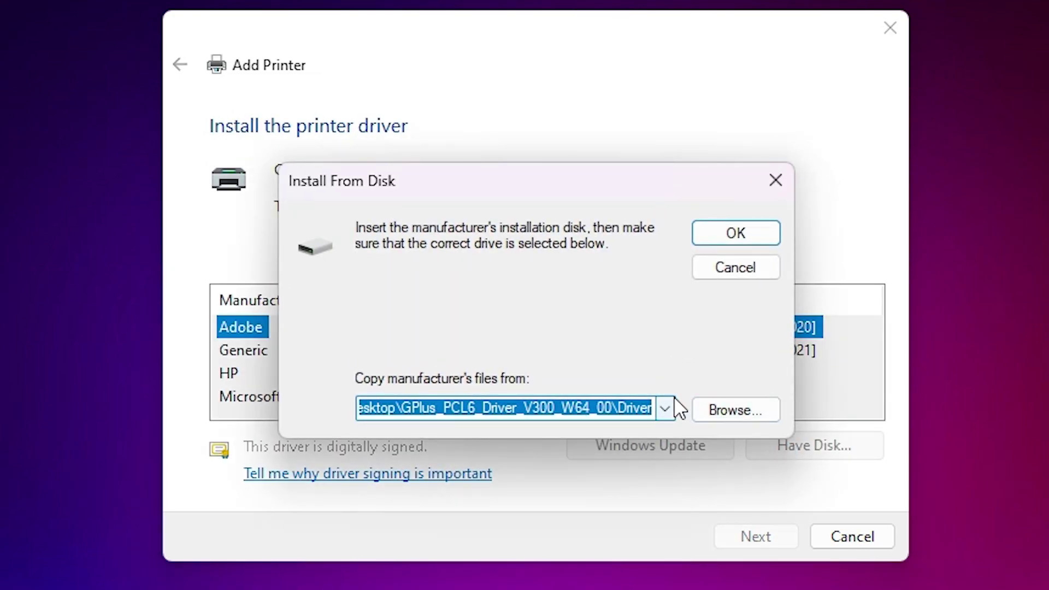
left_click(698, 410)
left_click(330, 382)
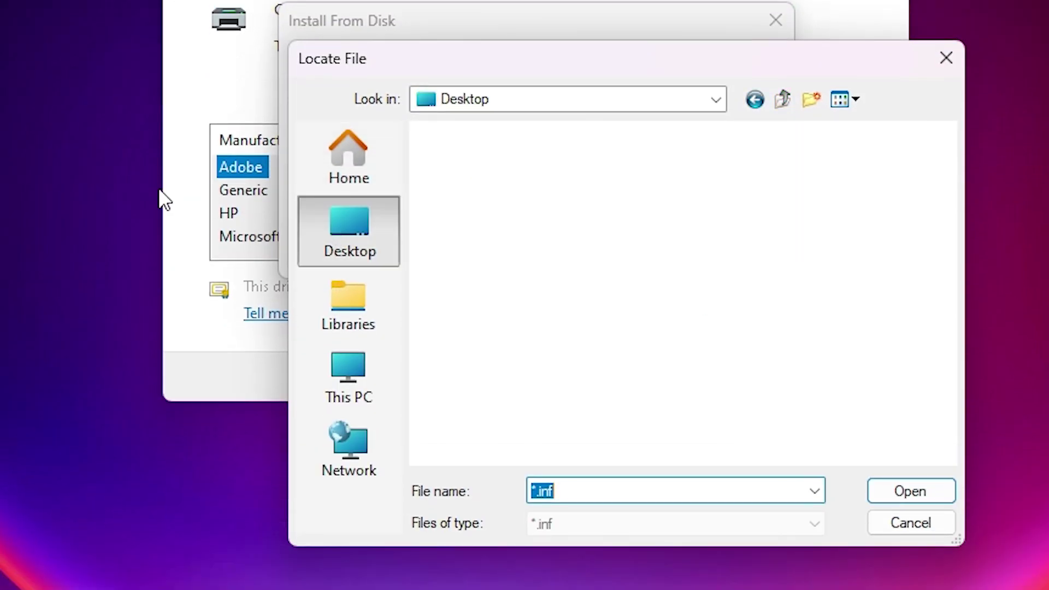
type("G")
scroll(593, 297, "down", 3)
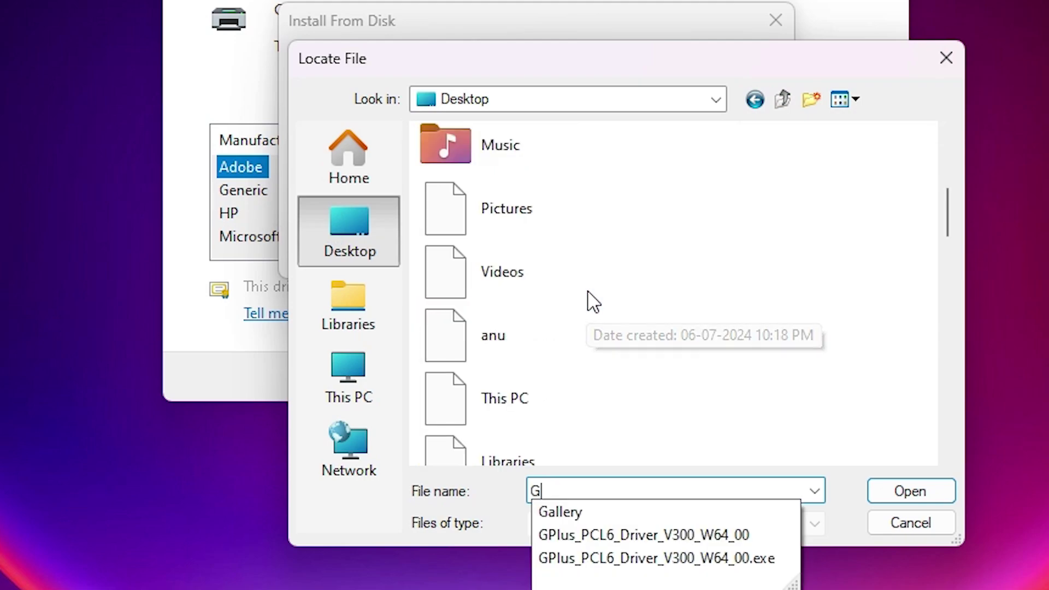
left_click(510, 335)
scroll(557, 335, "down", 3)
left_click(668, 136)
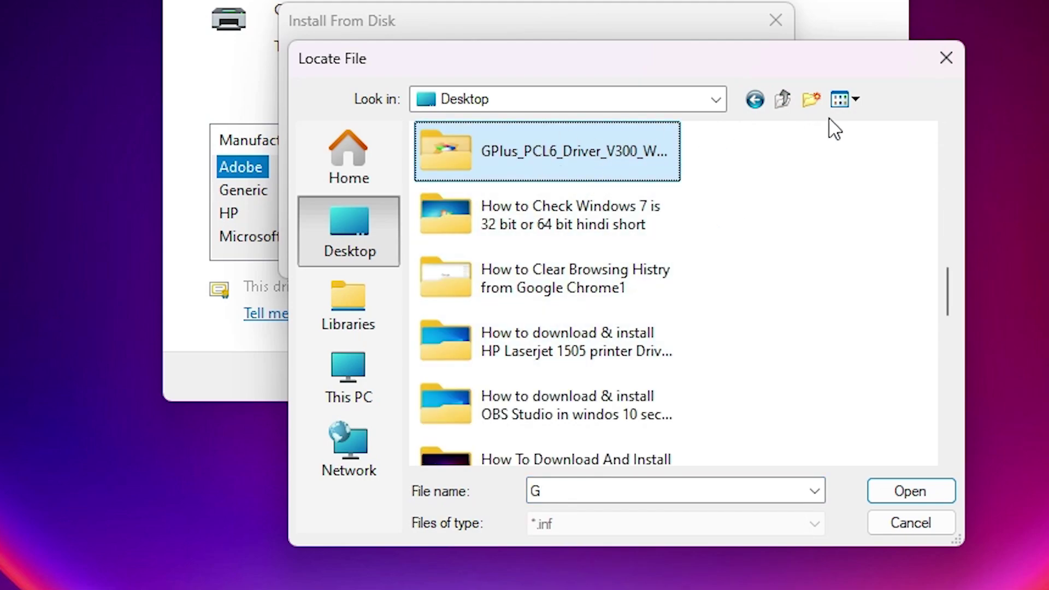
left_click_drag(950, 292, 949, 281)
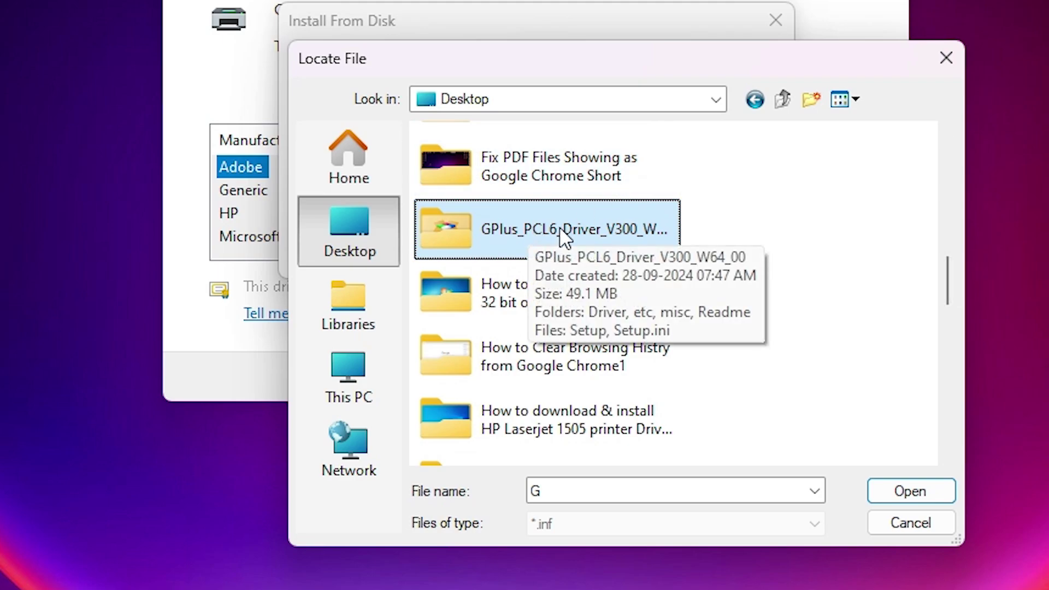
double_click(657, 228)
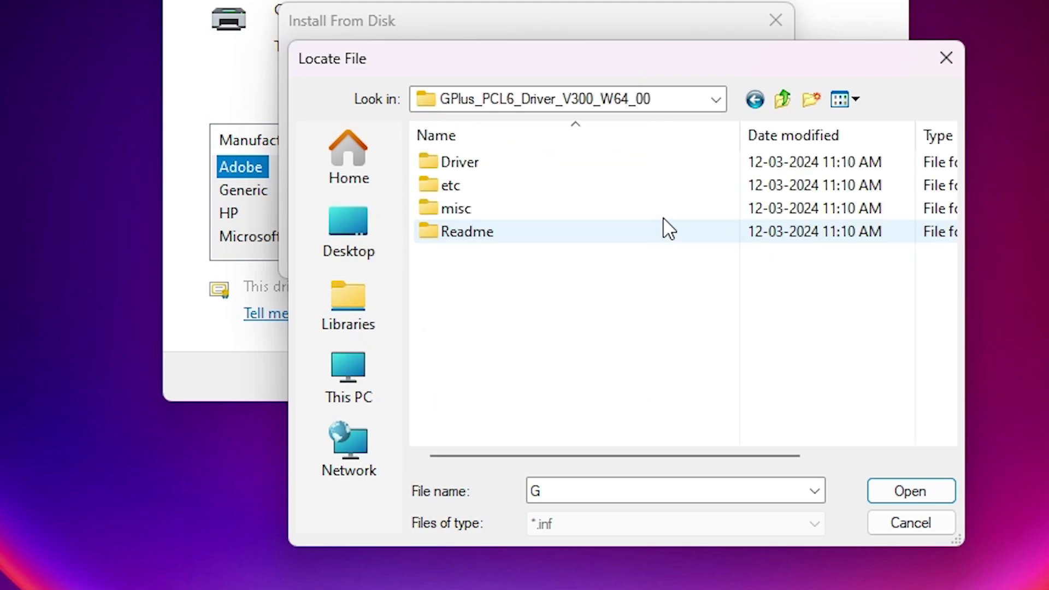
Step: Load CNP60MA64.INF from the Driver subfolder, select the Canon Generic Plus PCL6 driver and continue to printer naming
double_click(496, 163)
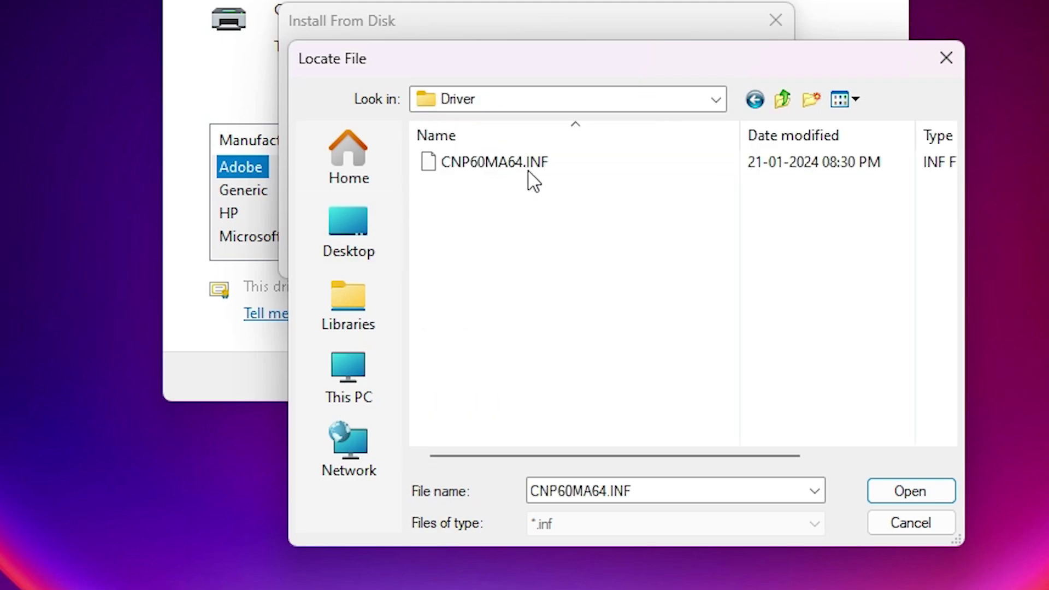
left_click(530, 162)
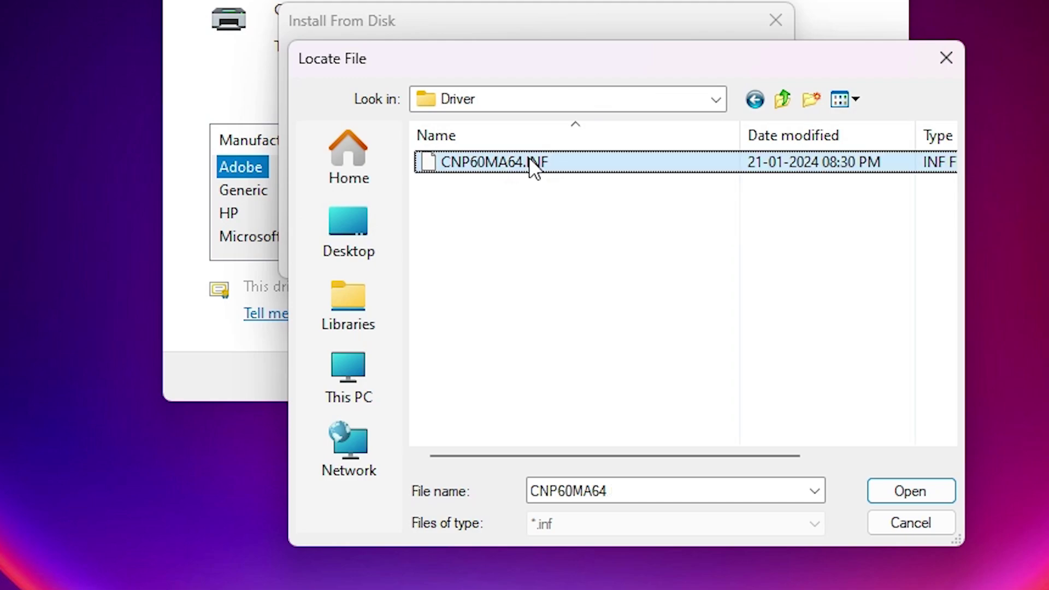
left_click(910, 490)
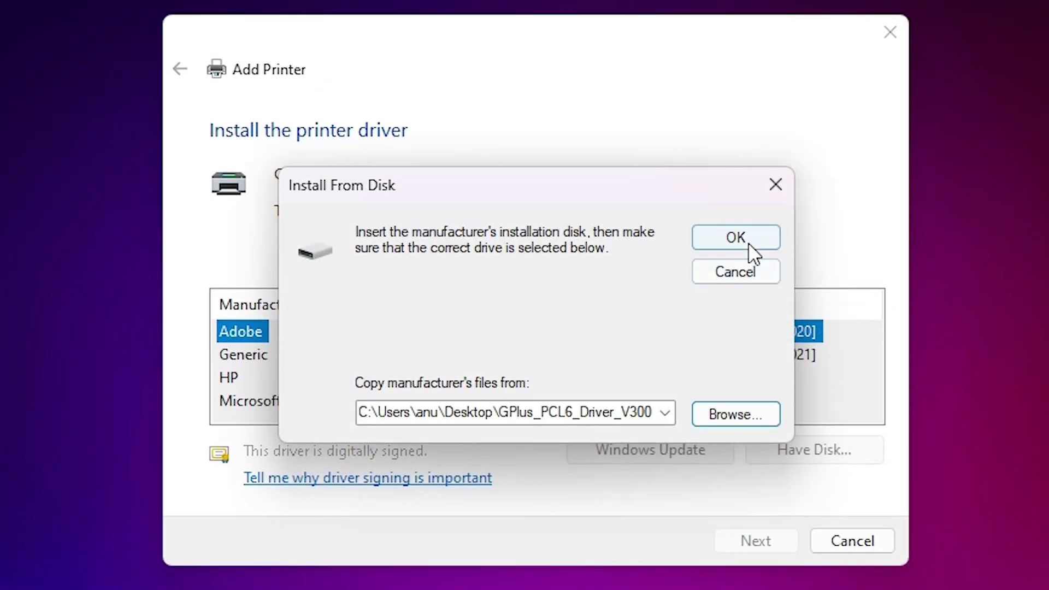
left_click(742, 147)
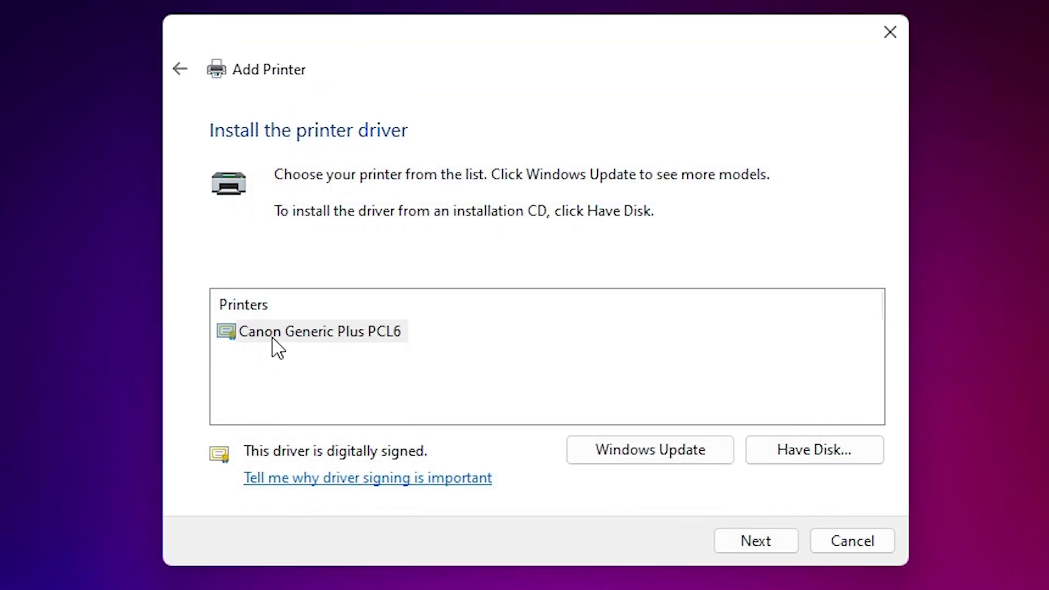
left_click(273, 339)
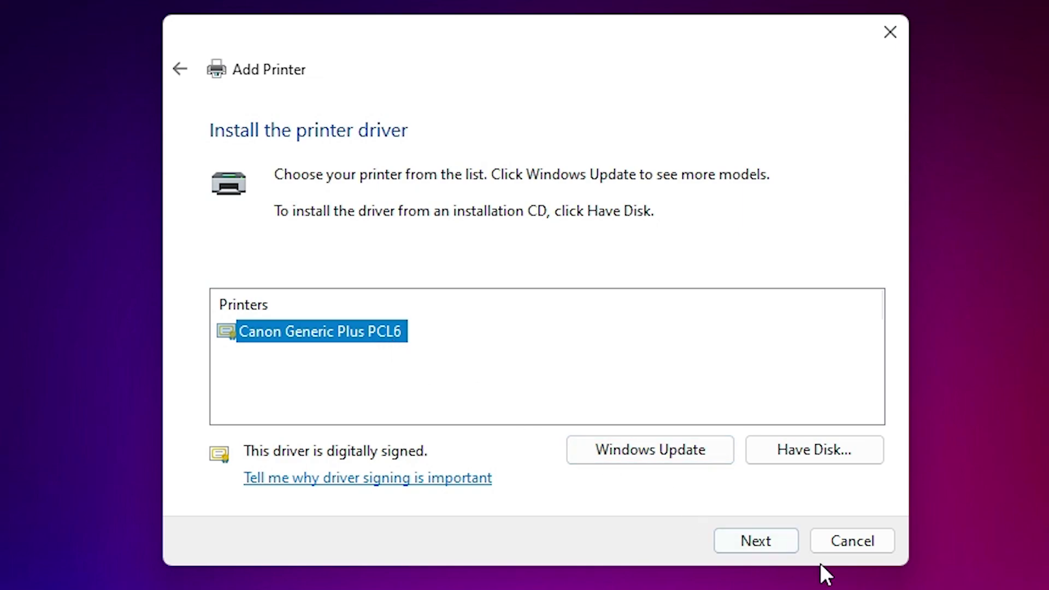
left_click(755, 538)
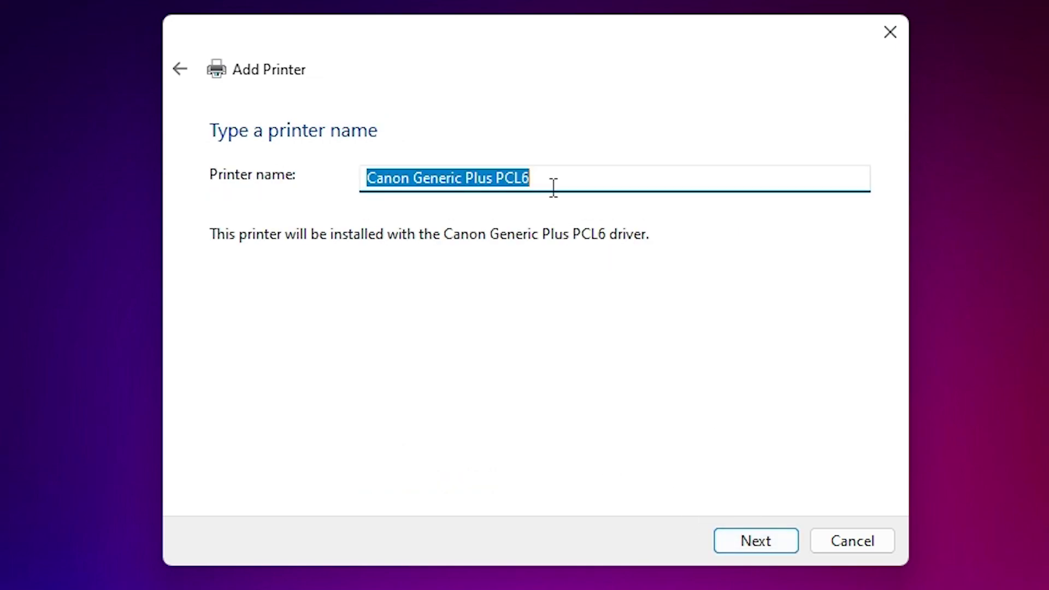
Step: Name the new printer "CANON lbp226dw" and continue to the sharing options
type("cANON lbp226dw")
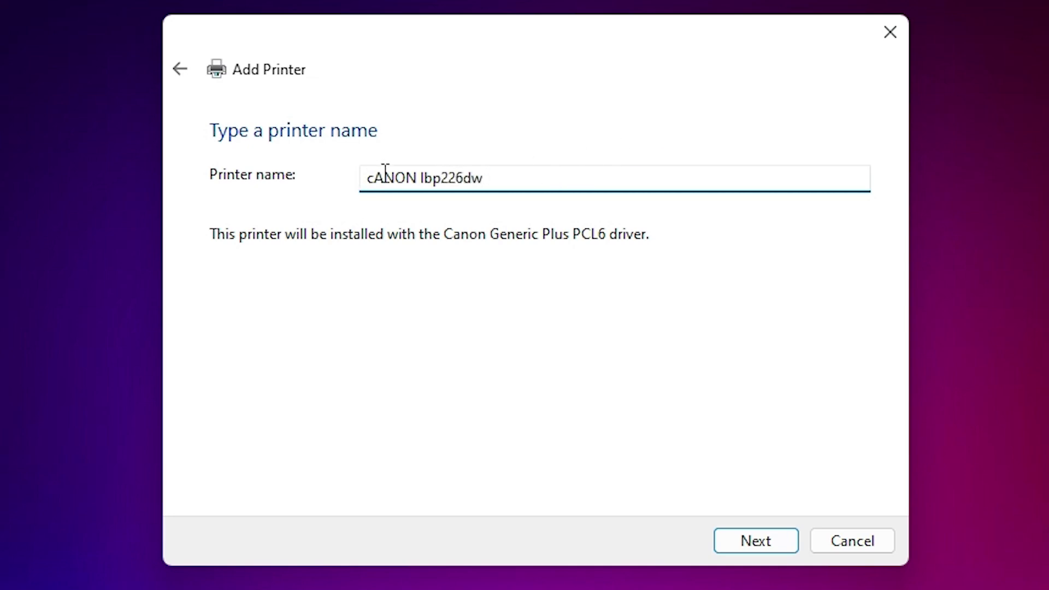
left_click_drag(385, 174, 352, 174)
type("c")
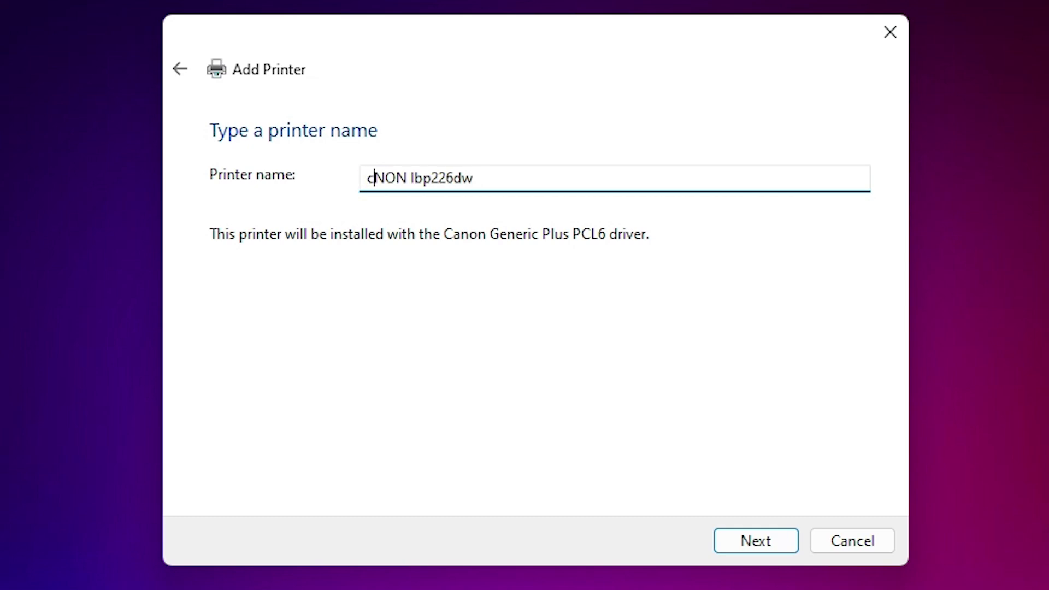
key("BackSpace")
type("CA")
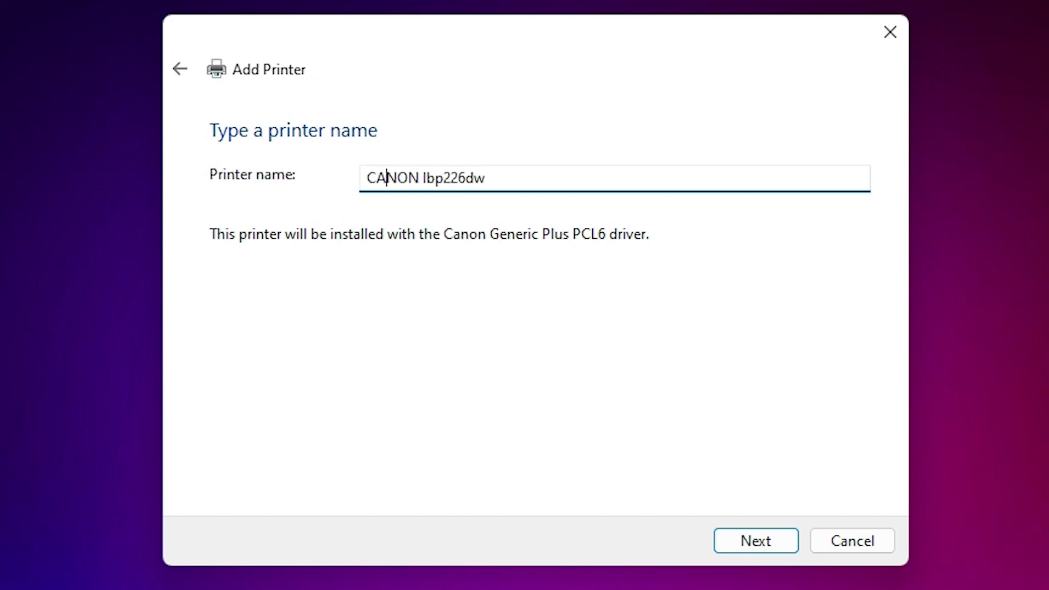
left_click(775, 542)
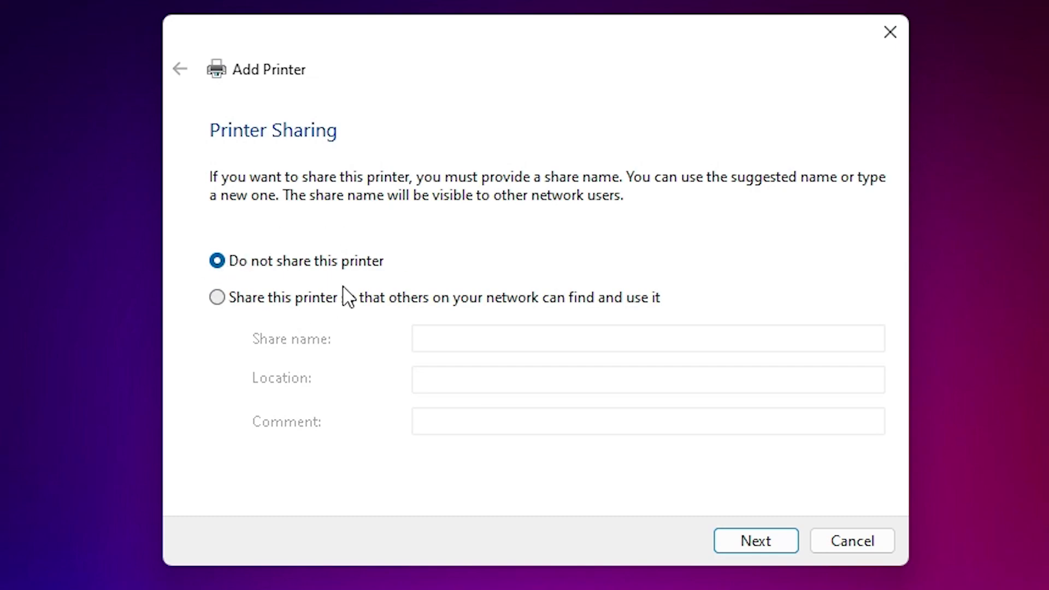
Step: Set the printer not to be shared and finish adding it without making it the default
left_click(288, 302)
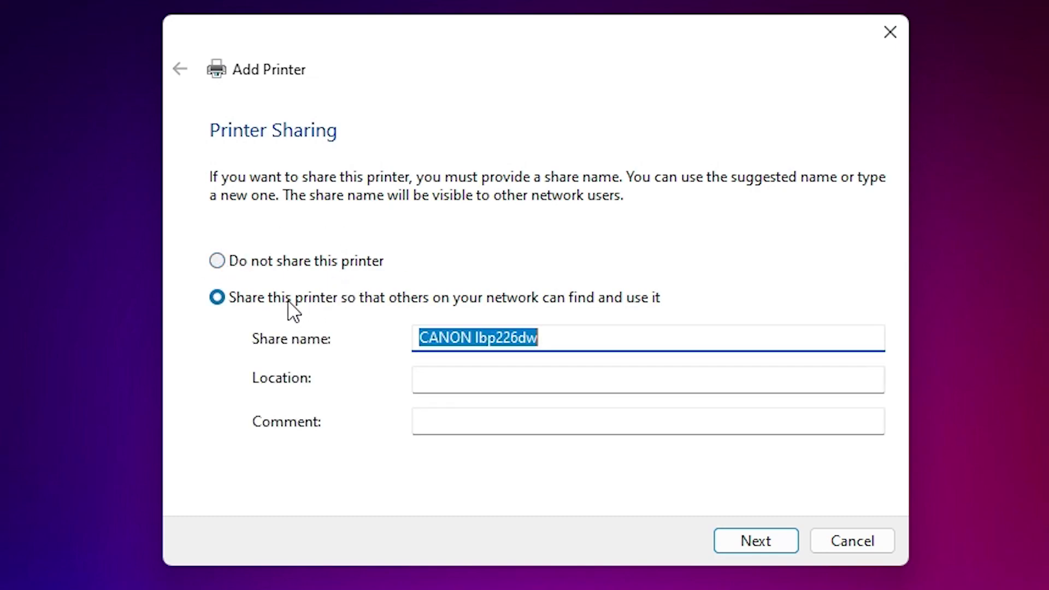
left_click(297, 267)
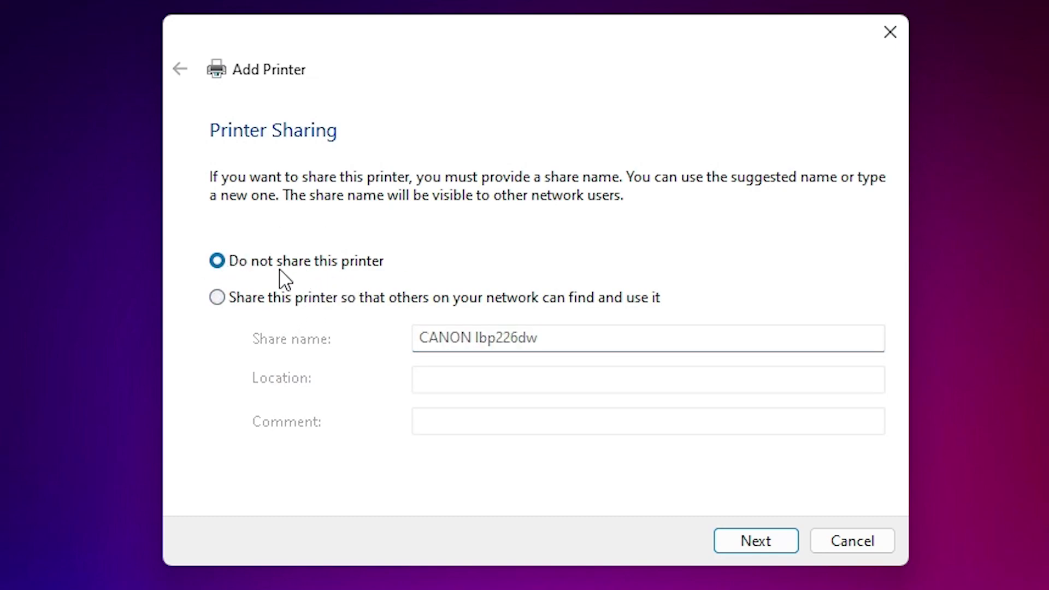
left_click(767, 549)
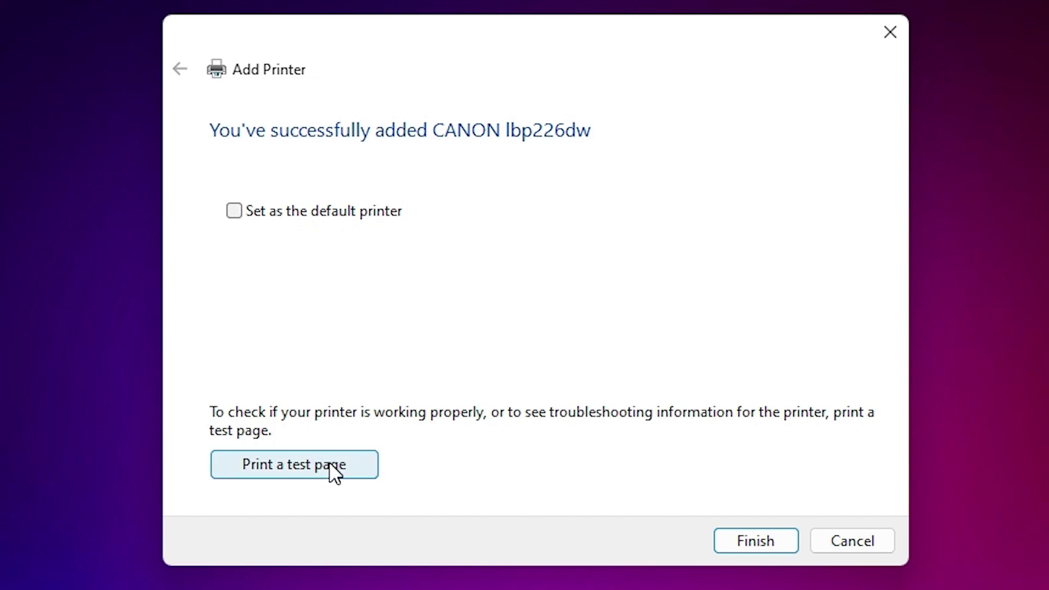
left_click(752, 544)
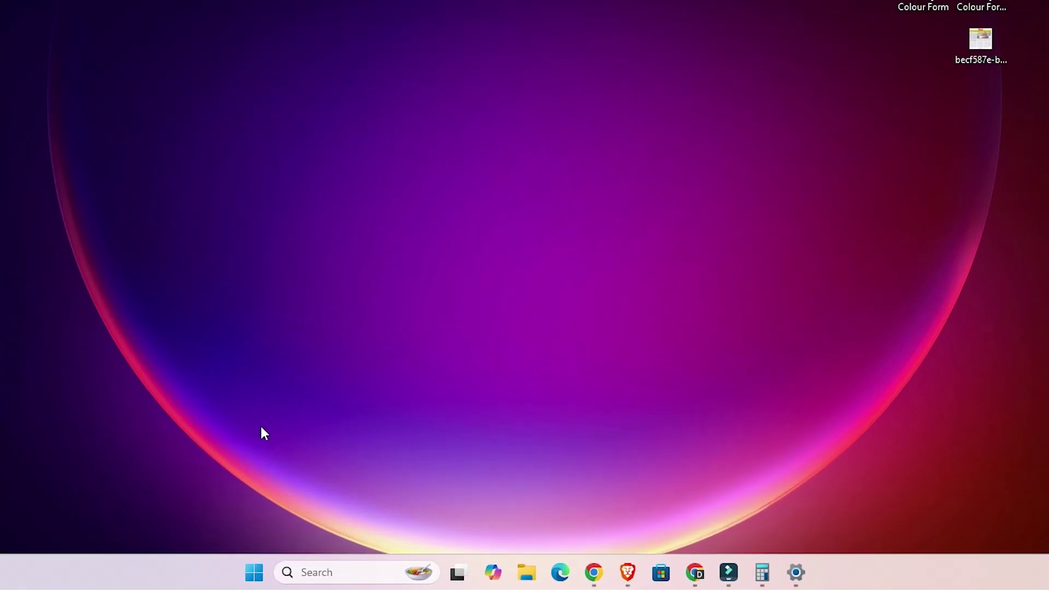
Step: Search Windows for "PRI" and open the Printers & scanners settings to check the list of installed printers
left_click(255, 578)
type("PRI")
type("N")
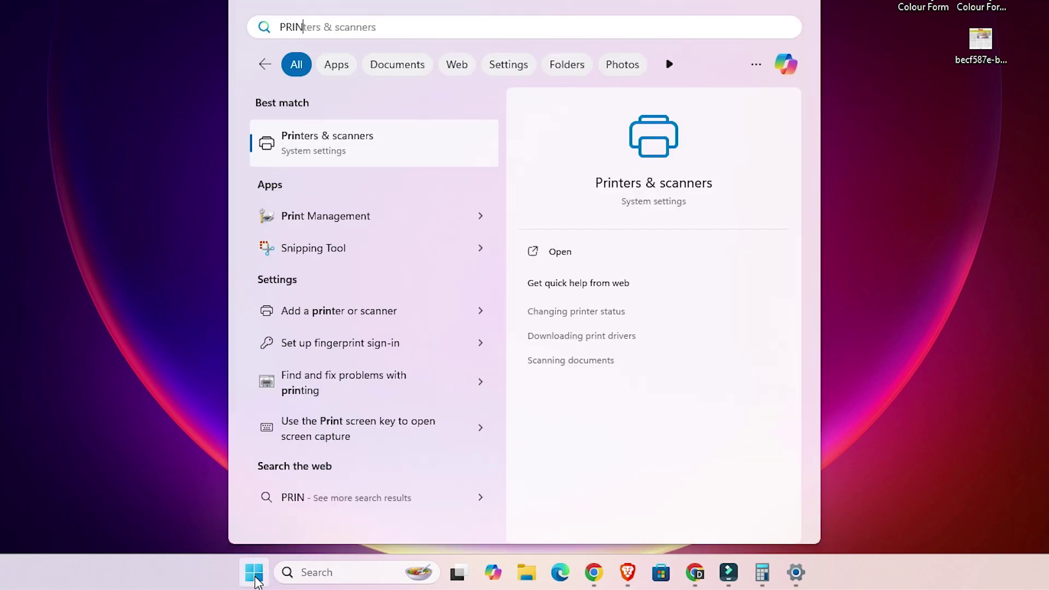
key("BackSpace")
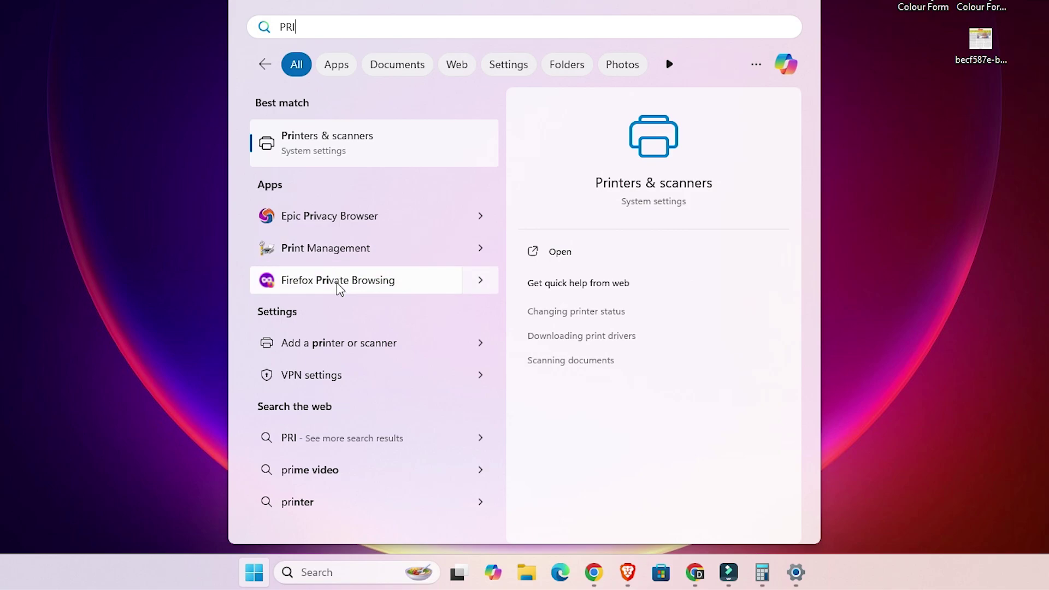
left_click(349, 153)
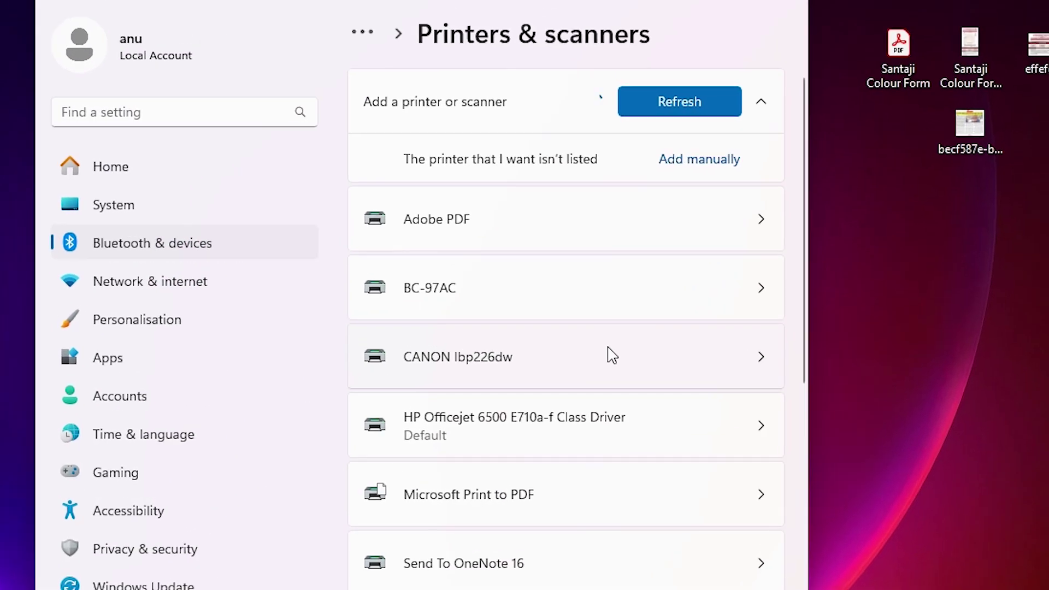